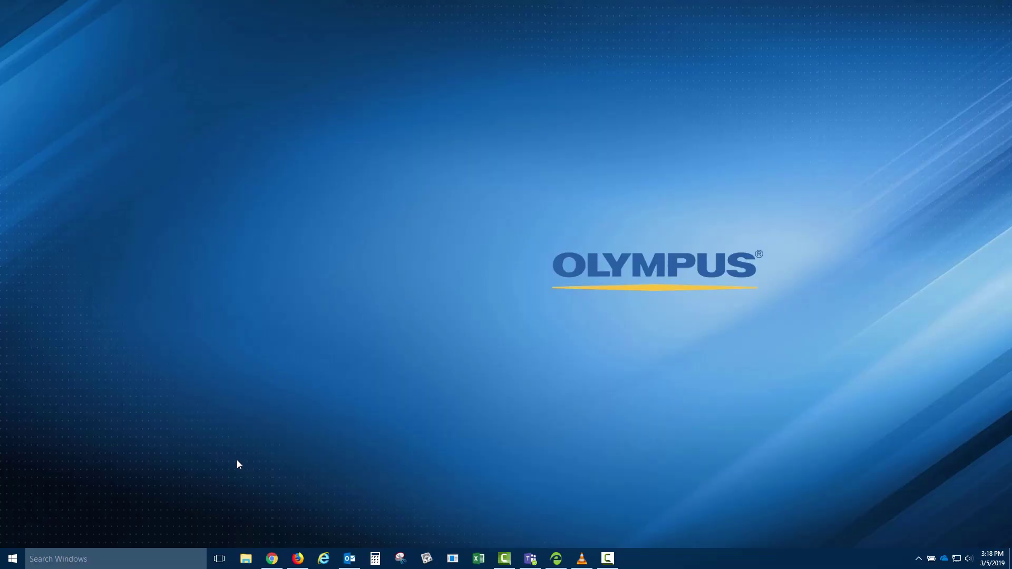
# Open Device Manager and look under Ports (COM & LPT) for the USB Serial Device's COM port, then close it
pyautogui.click(168, 559)
pyautogui.write('device')
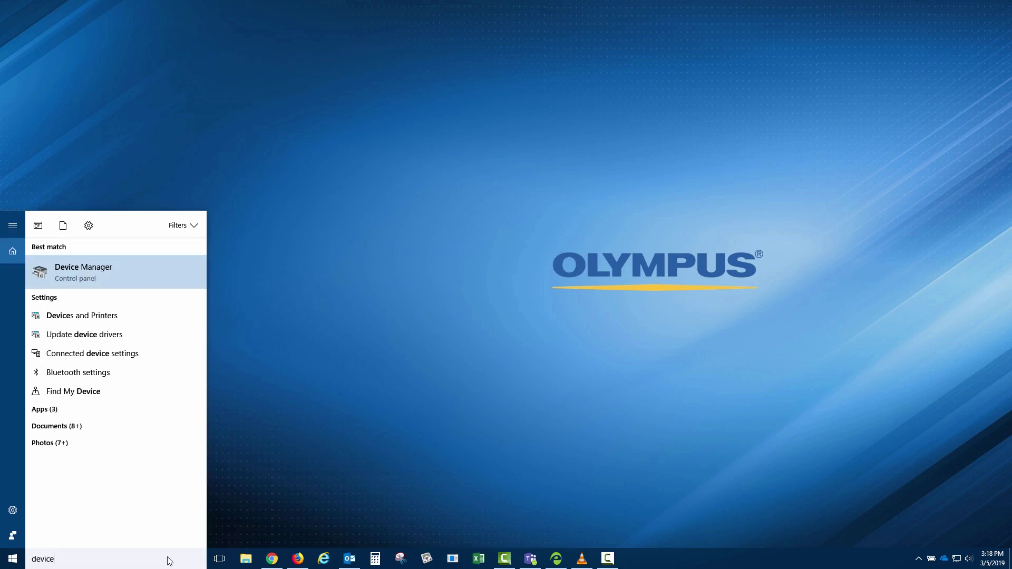
pyautogui.press('Return')
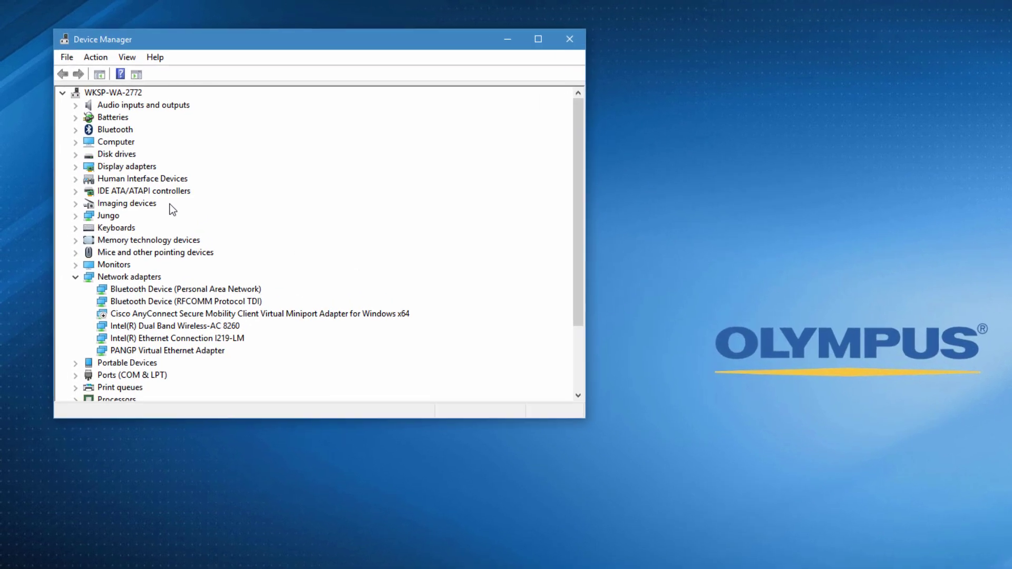
pyautogui.click(82, 329)
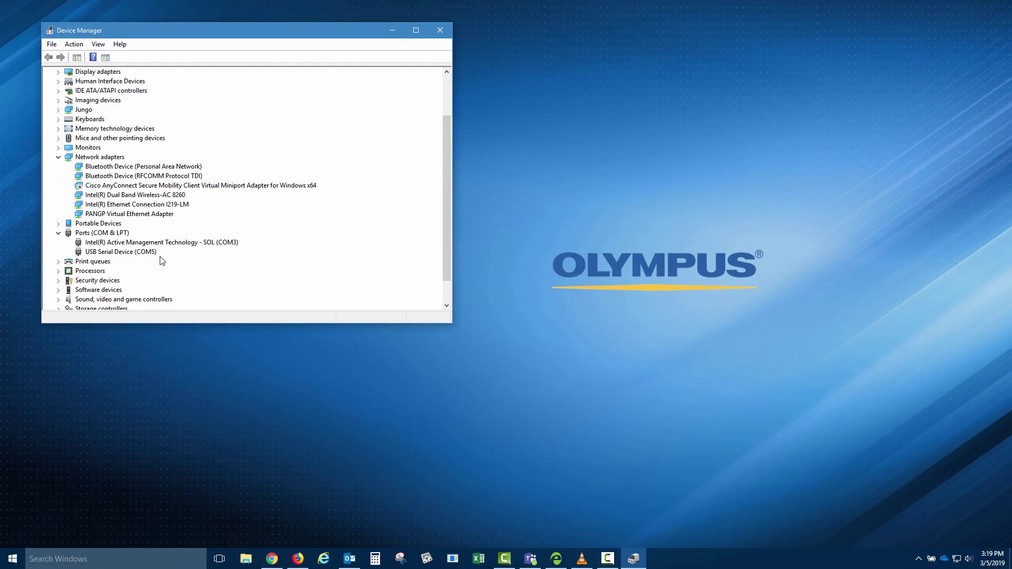
pyautogui.click(441, 35)
# Launch Olympus Link-Wedge and set its communication port to COM5
pyautogui.click(183, 558)
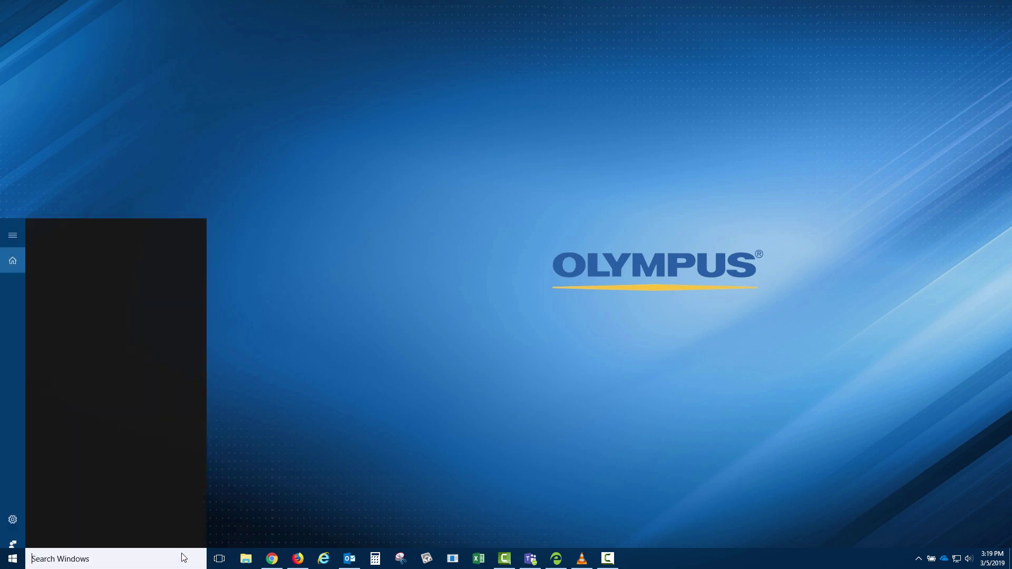
pyautogui.write('link')
pyautogui.press('Return')
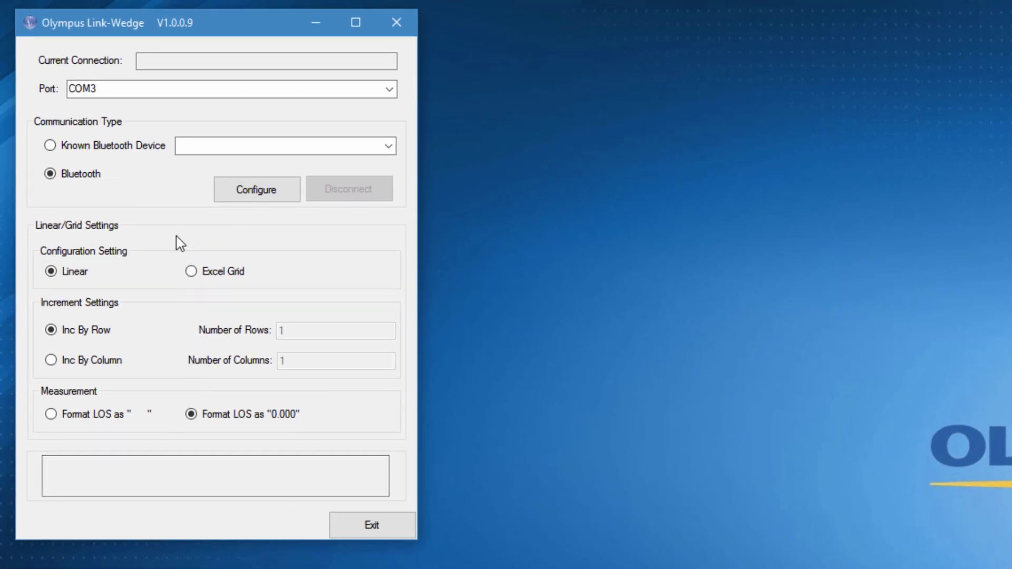
pyautogui.click(144, 92)
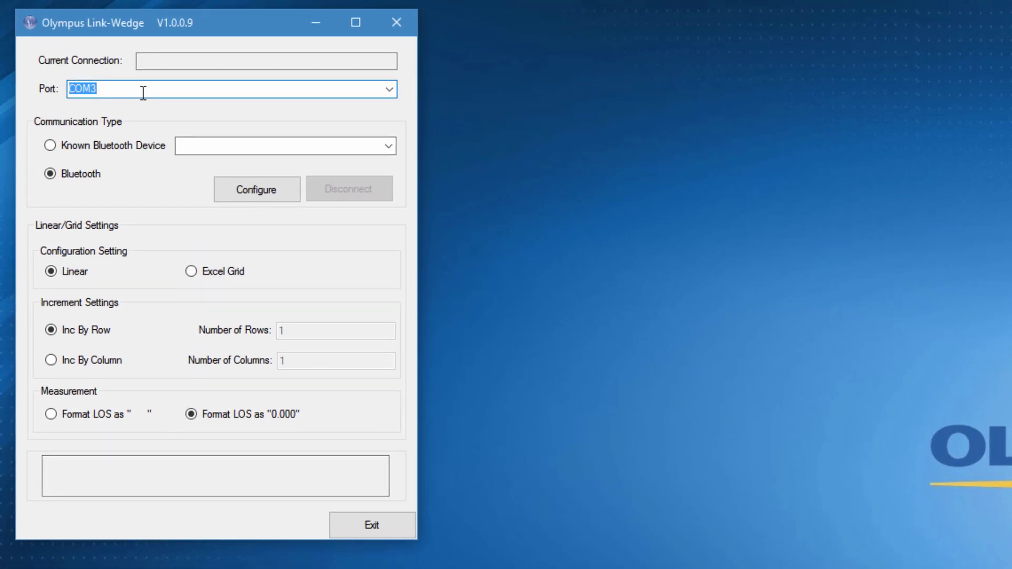
pyautogui.write('COM5')
# Check the Known Bluetooth Device list for previously paired devices
pyautogui.click(110, 145)
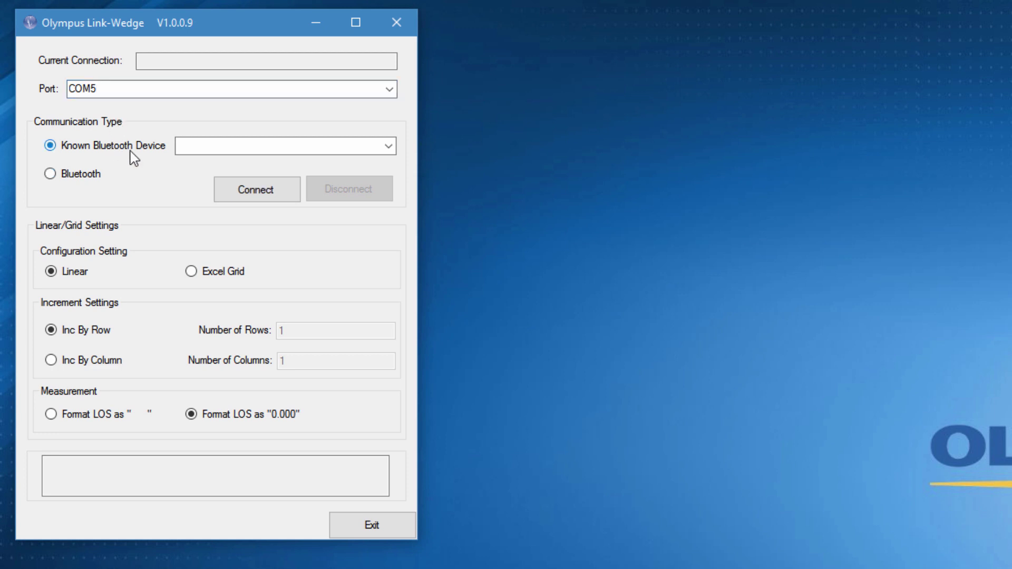
pyautogui.click(389, 149)
pyautogui.click(389, 149)
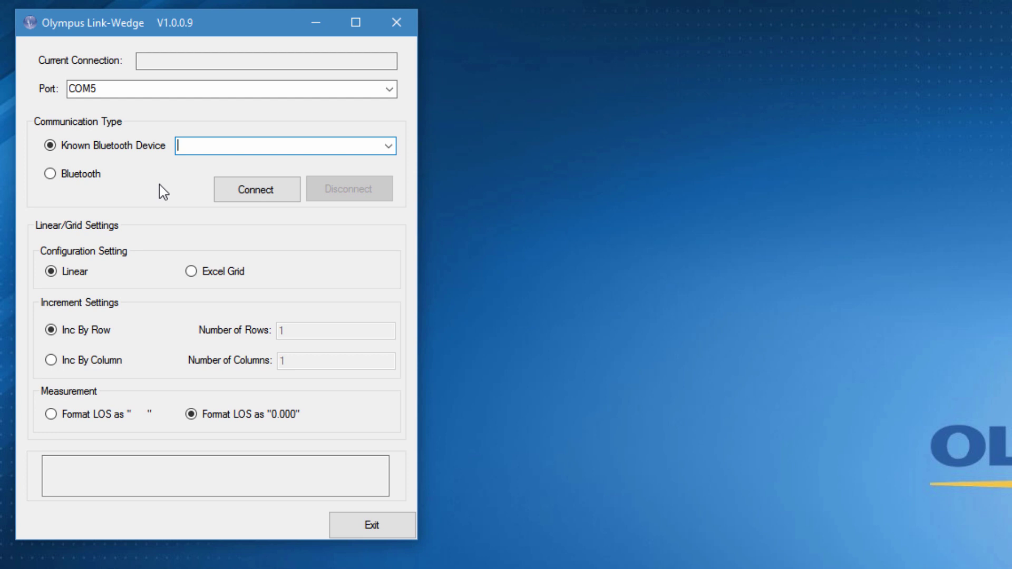
# Set the communication type to Bluetooth and run a discovery for nearby Bluetooth devices
pyautogui.click(99, 179)
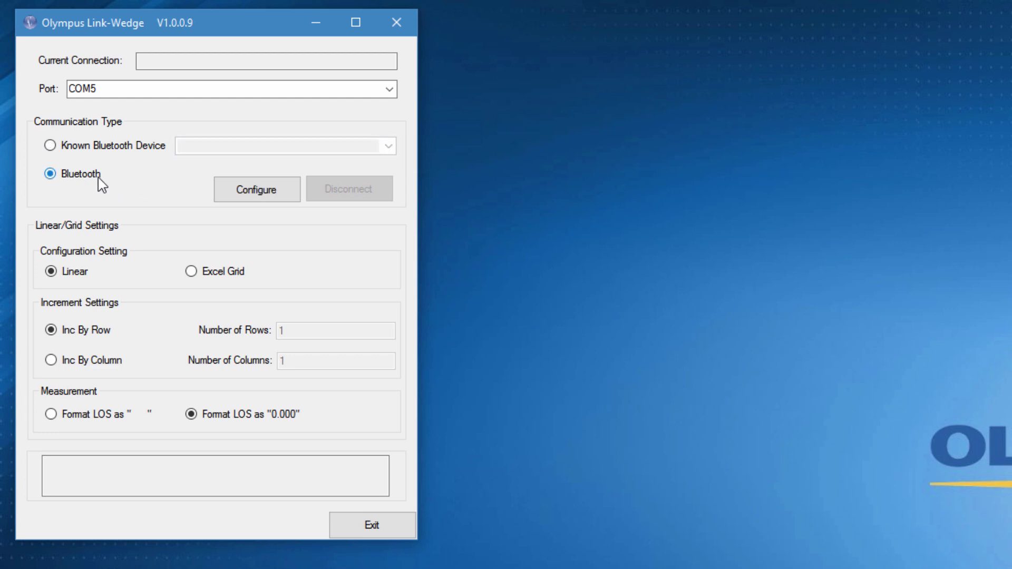
pyautogui.click(217, 194)
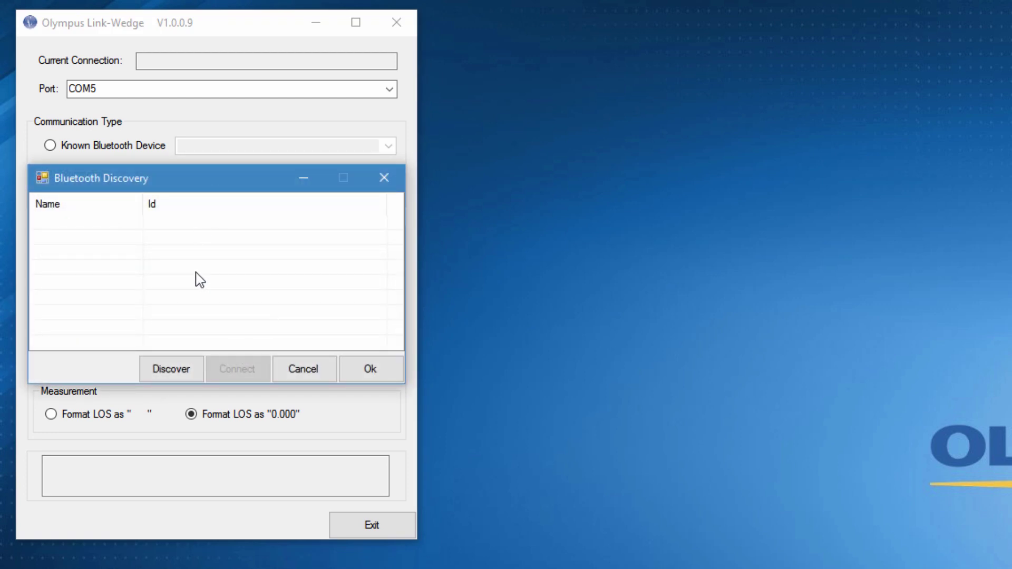
pyautogui.click(180, 369)
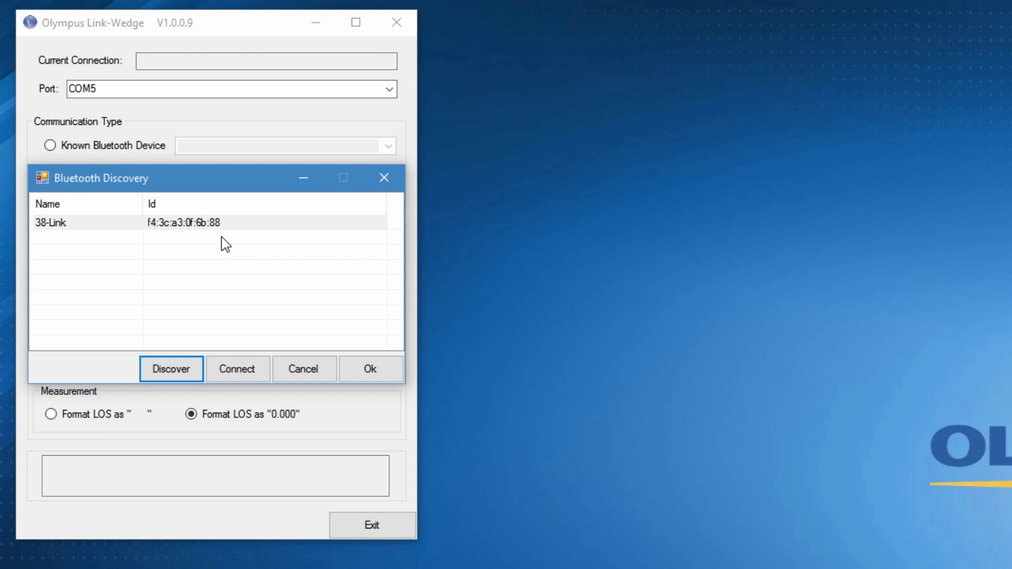
# Connect to the 38-Link device from the discovery results and accept the Bluetooth Discovery dialog
pyautogui.click(117, 222)
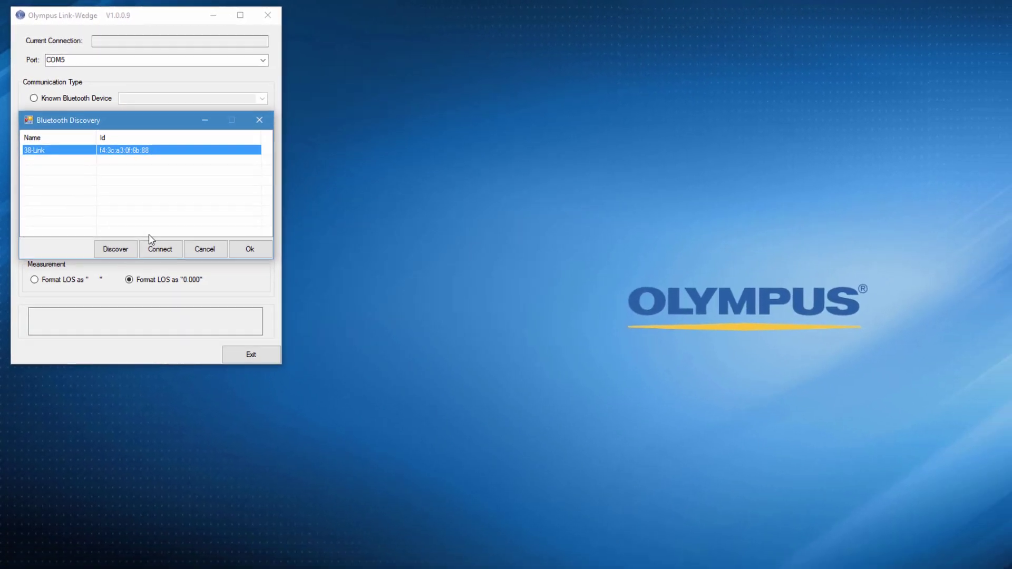
pyautogui.click(170, 276)
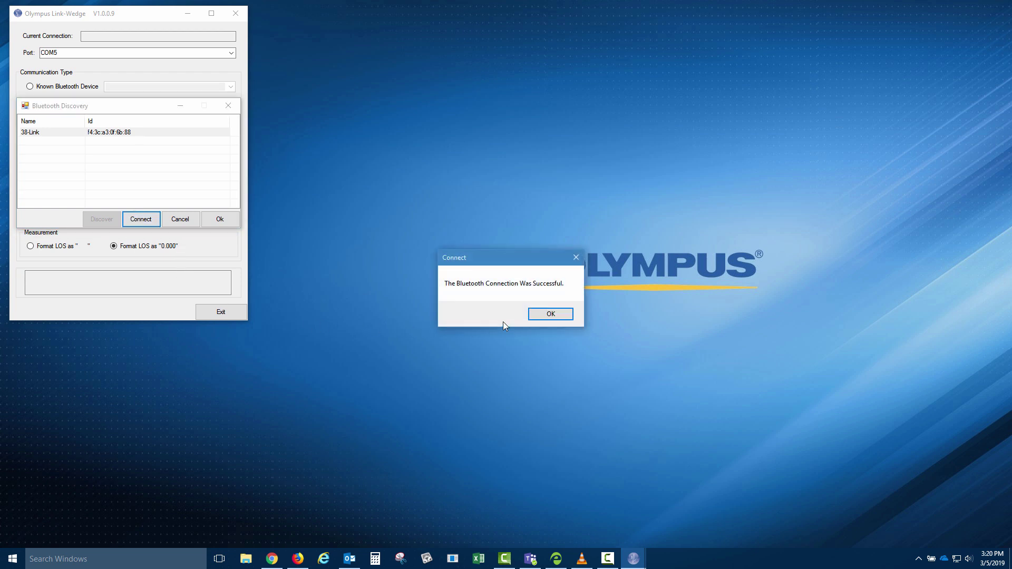
pyautogui.click(533, 316)
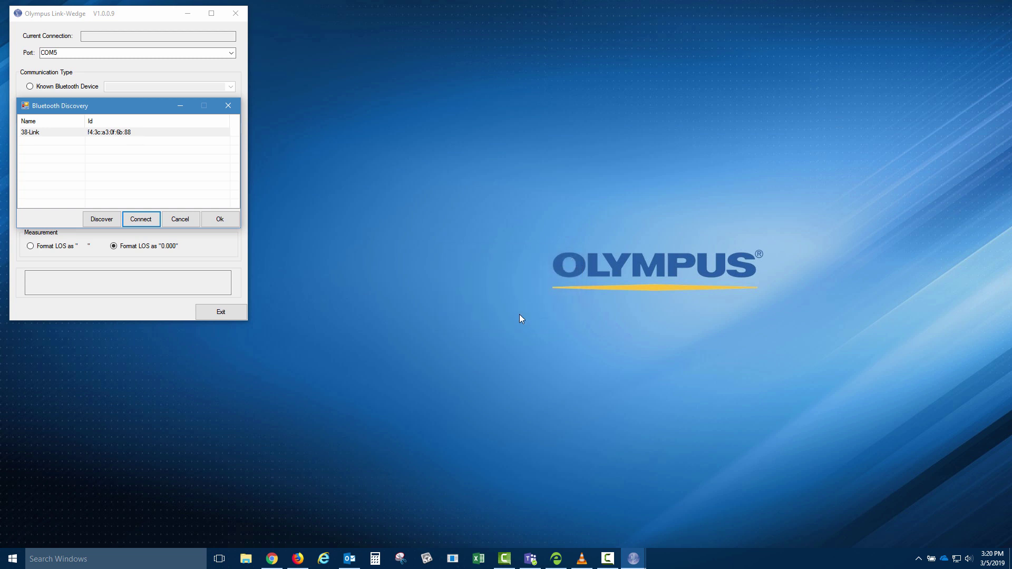
pyautogui.click(226, 225)
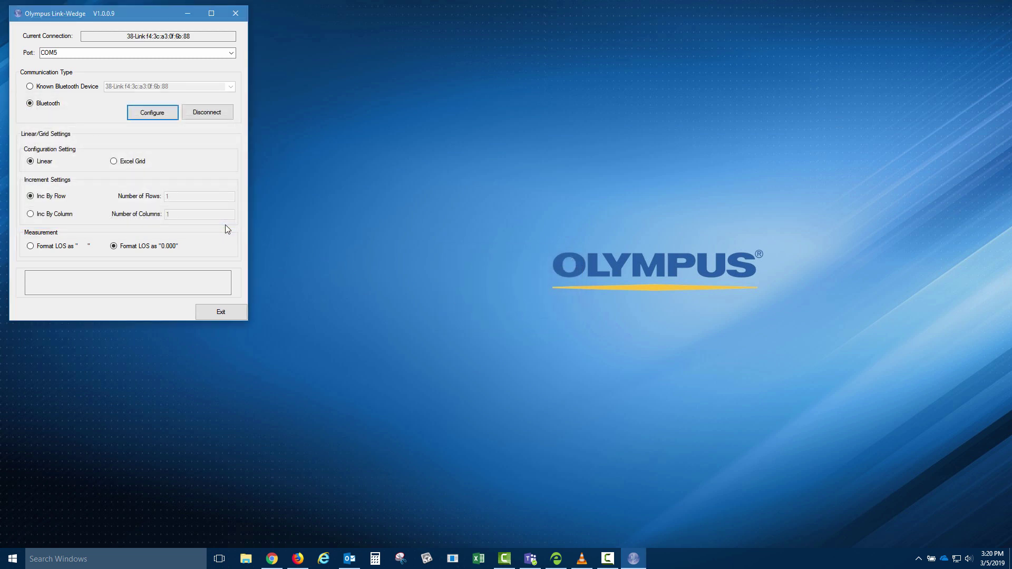
# Switch the communication type to Known Bluetooth Device, check its device list, and exit Link-Wedge
pyautogui.click(84, 88)
pyautogui.click(231, 86)
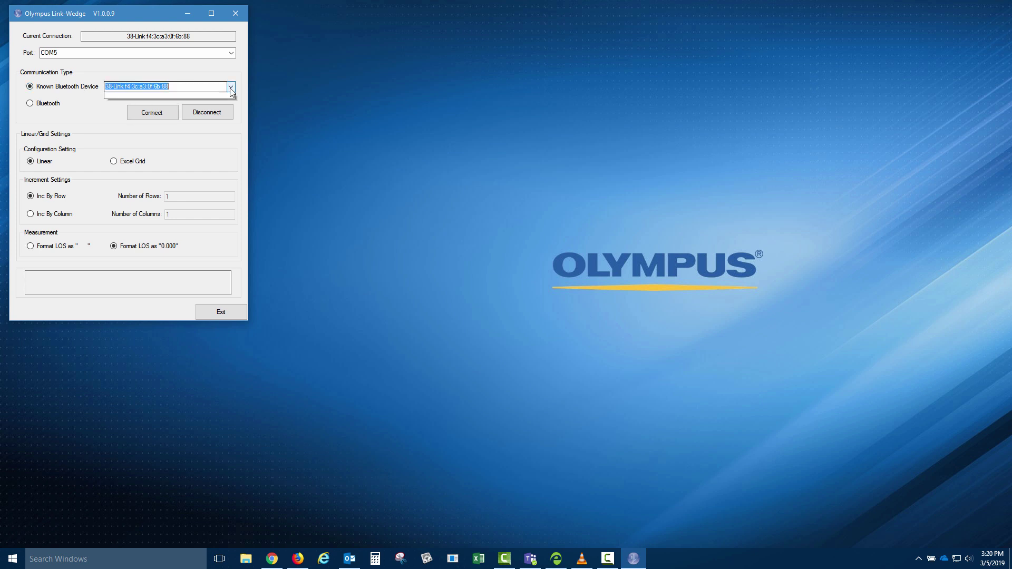
pyautogui.click(231, 89)
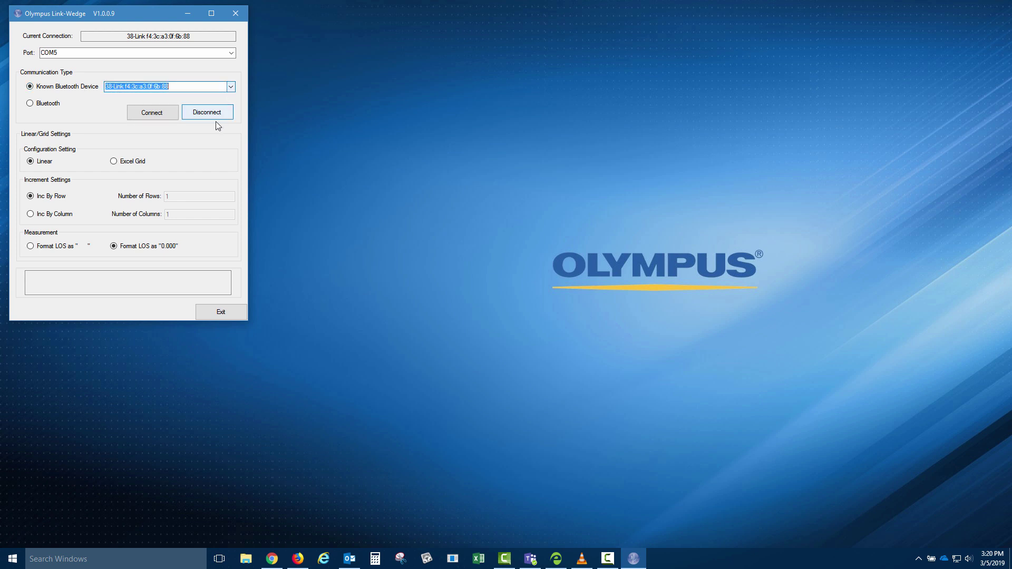
pyautogui.click(218, 311)
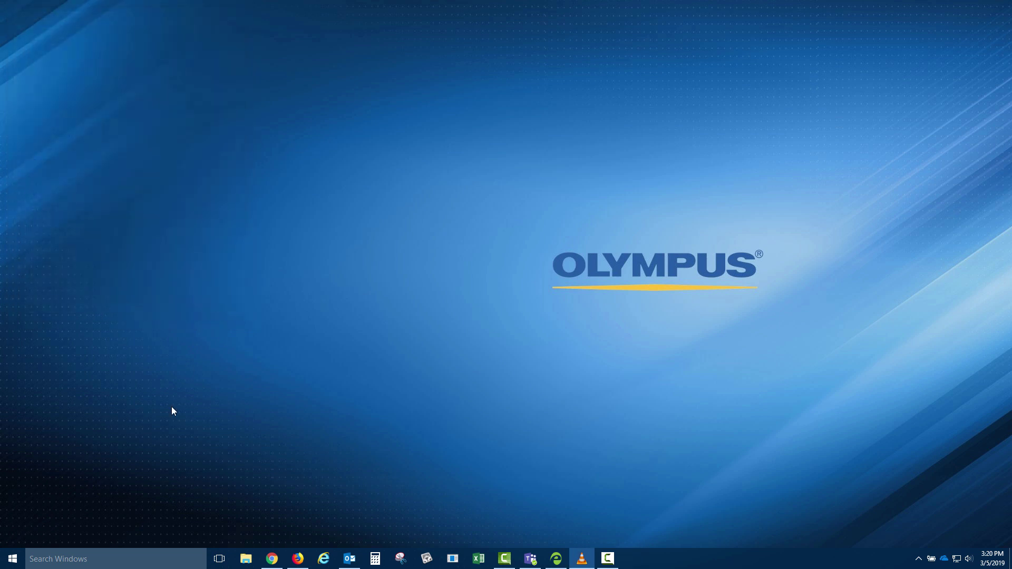
# Relaunch Olympus Link-Wedge and connect to the known Bluetooth device 38-Link
pyautogui.click(155, 558)
pyautogui.write('link')
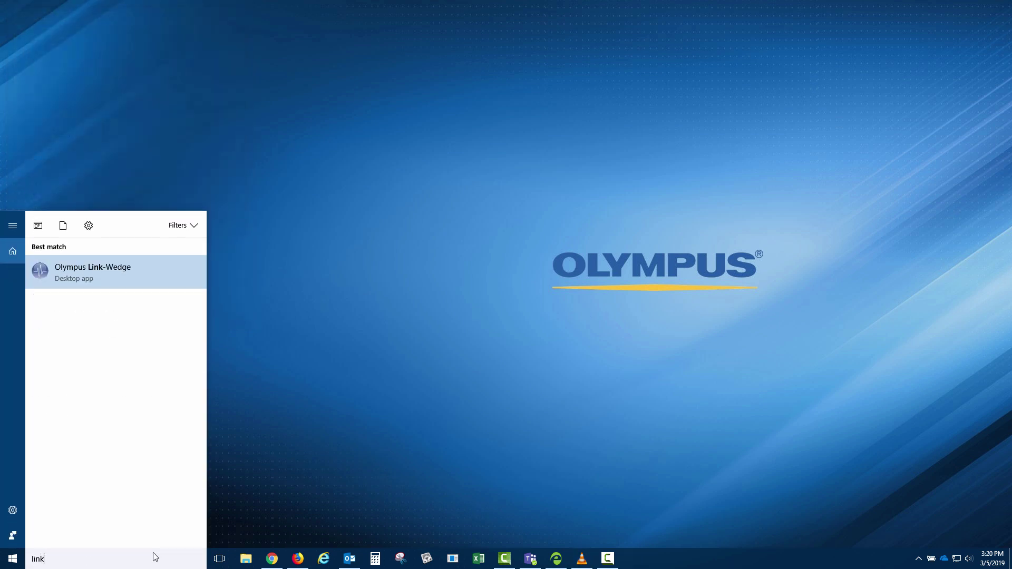
pyautogui.press('Return')
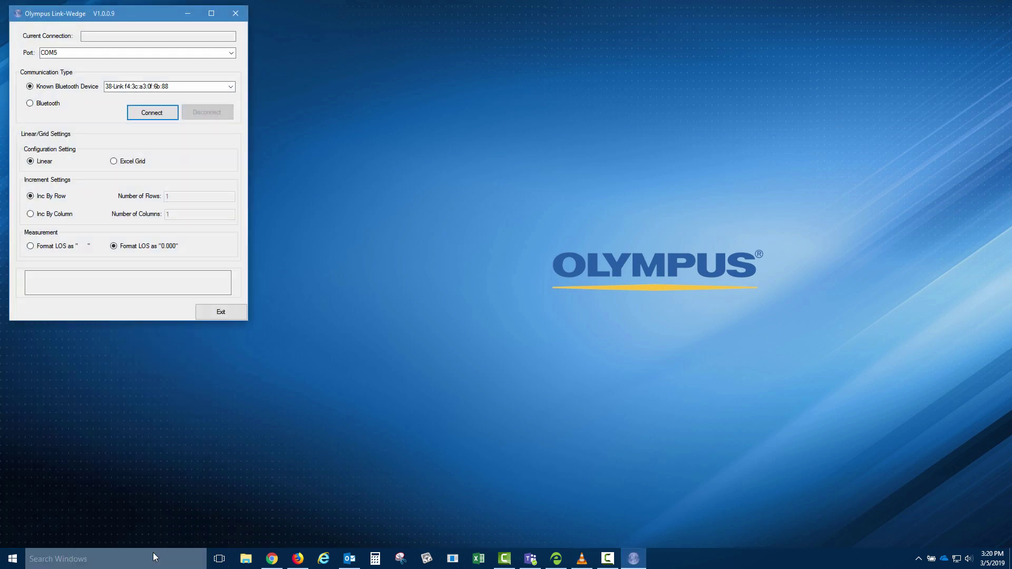
pyautogui.click(230, 87)
pyautogui.click(214, 96)
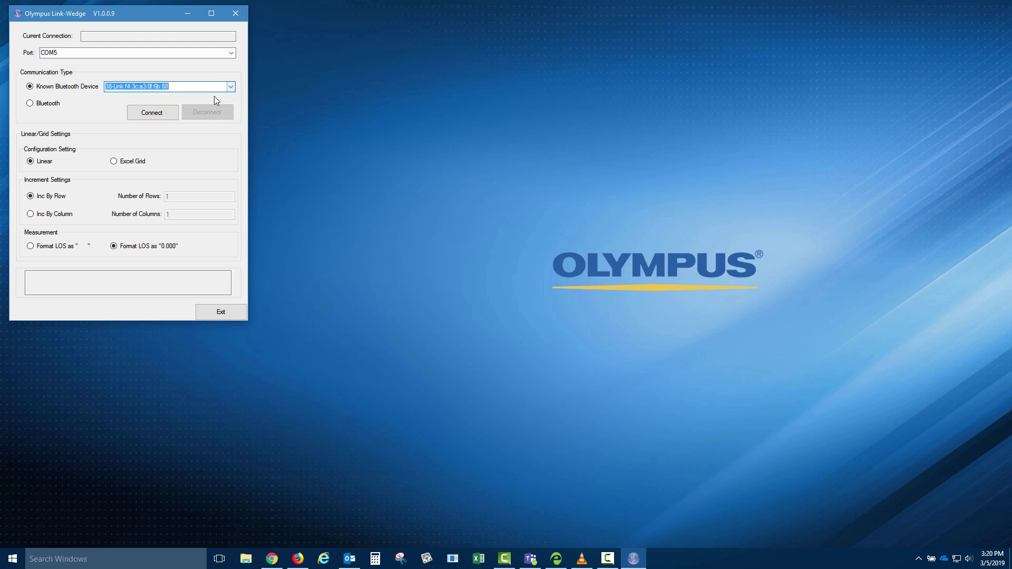
pyautogui.click(159, 117)
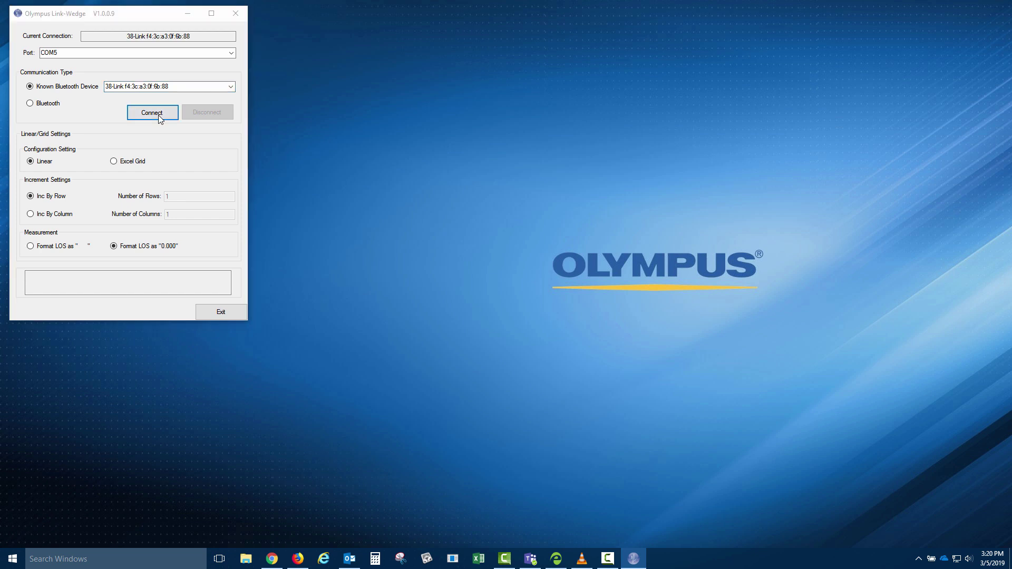
pyautogui.click(550, 314)
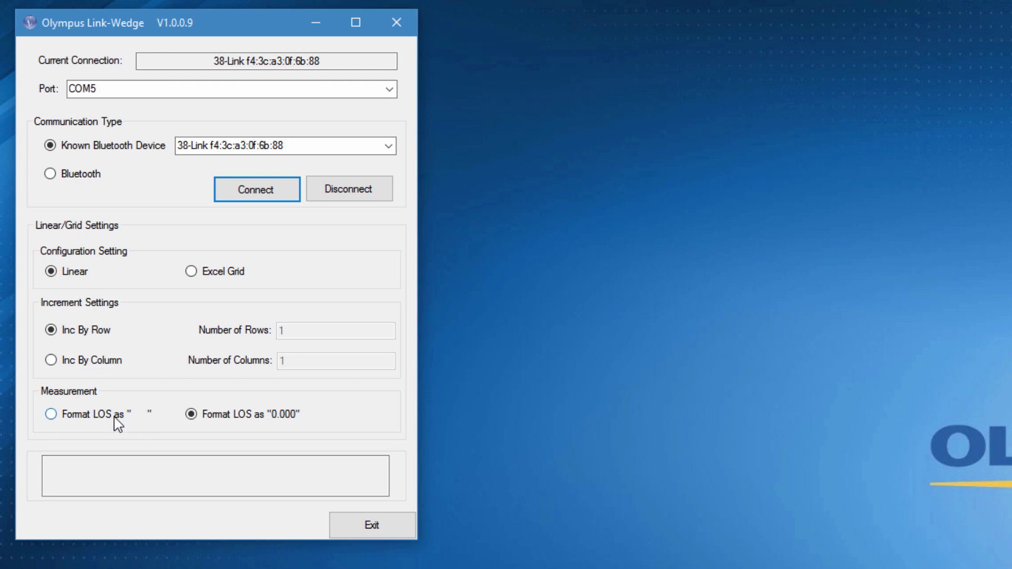
# Try formatting LOS measurements as blank, and return the LOS format to "0.000"
pyautogui.click(95, 419)
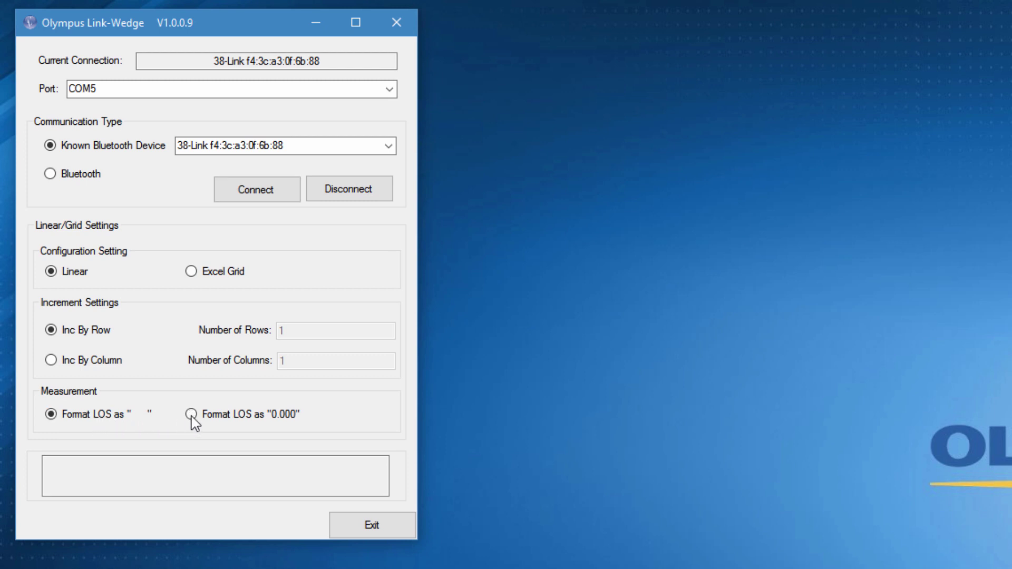
pyautogui.click(226, 419)
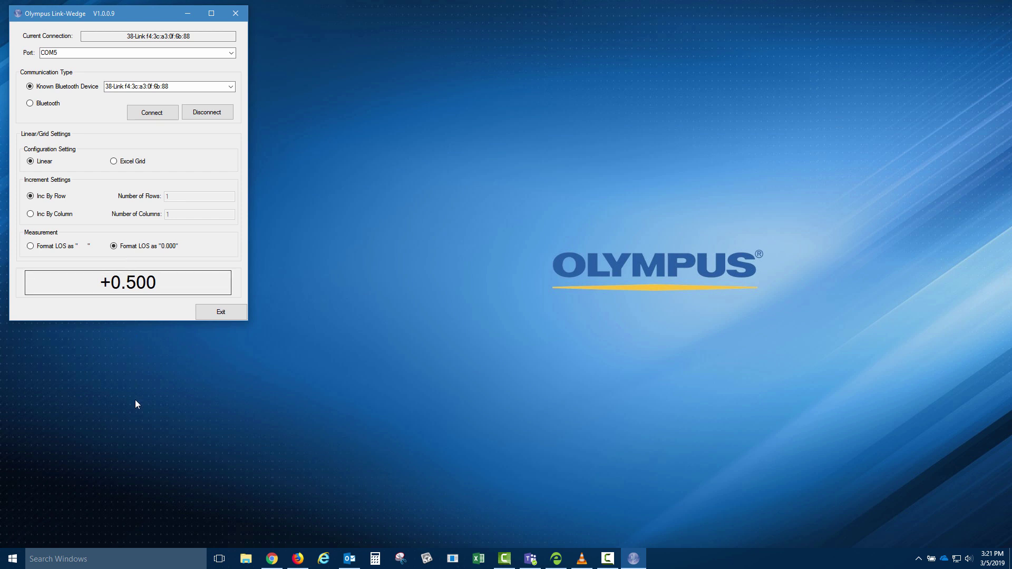
# Open the workbook Excel Demo.xlsx and record the reading 0.401 in cell A4 under Measurement 1
pyautogui.click(115, 560)
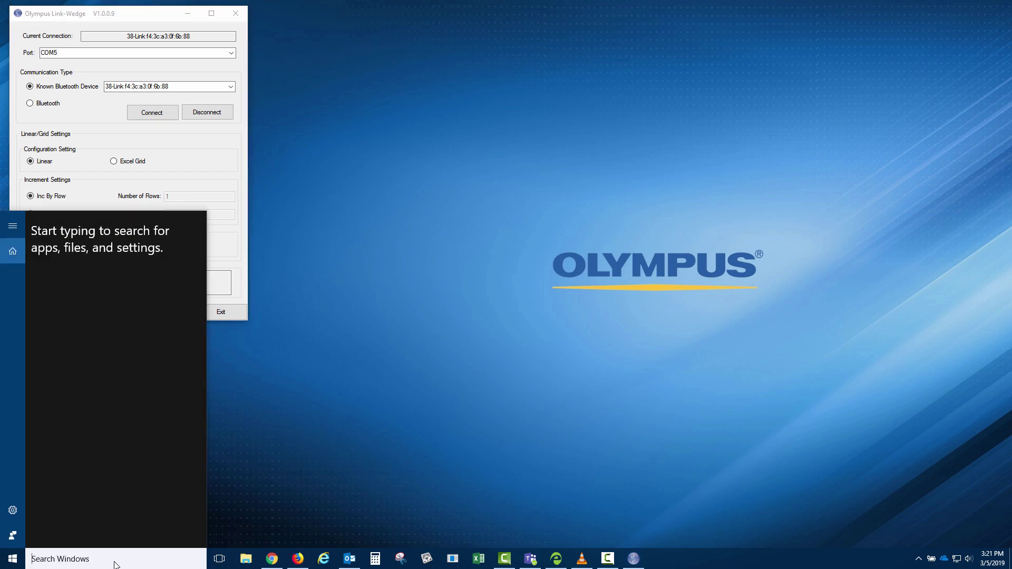
pyautogui.write('excel demo')
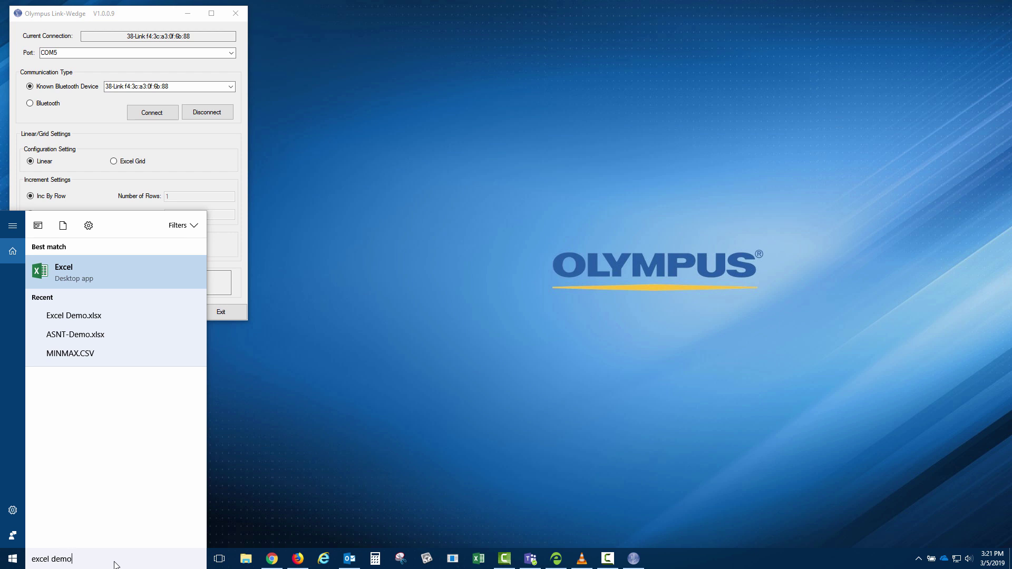
pyautogui.press('Return')
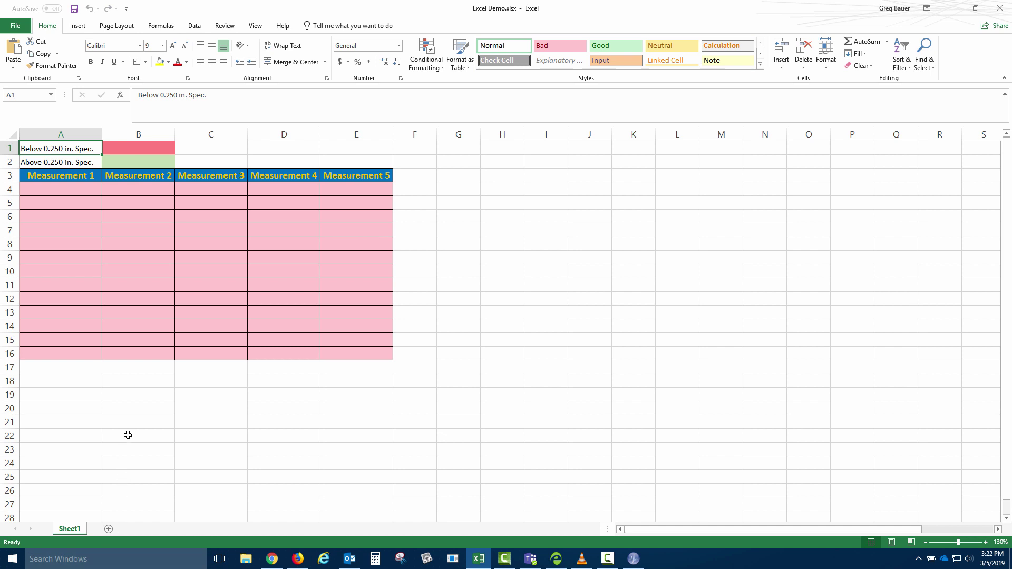
pyautogui.click(85, 191)
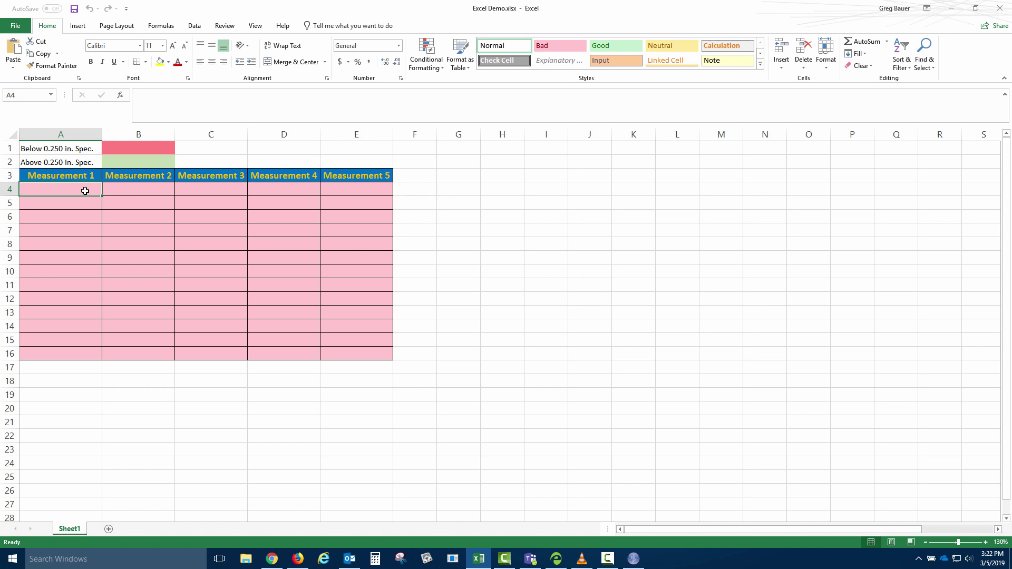
pyautogui.write('0.301')
pyautogui.press('Return')
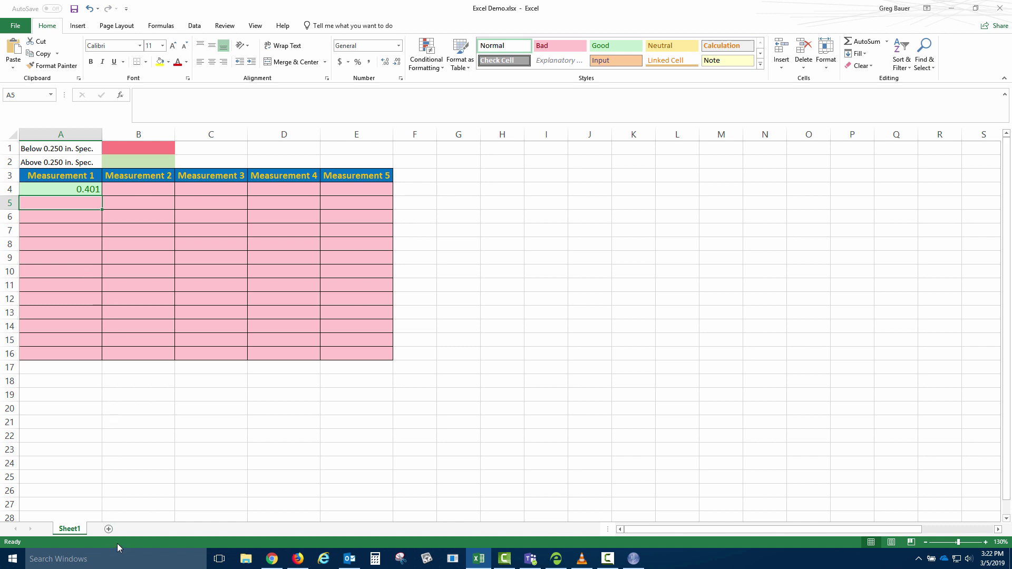
# Open the document Word Demo.docx and record 0.300 as the thickness of test piece 1
pyautogui.click(117, 561)
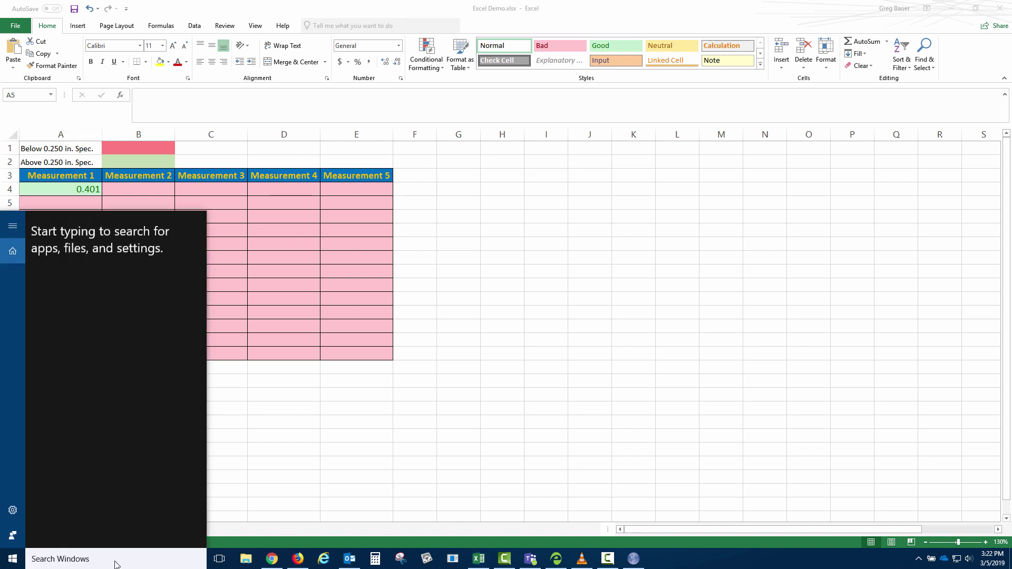
pyautogui.write('word demo')
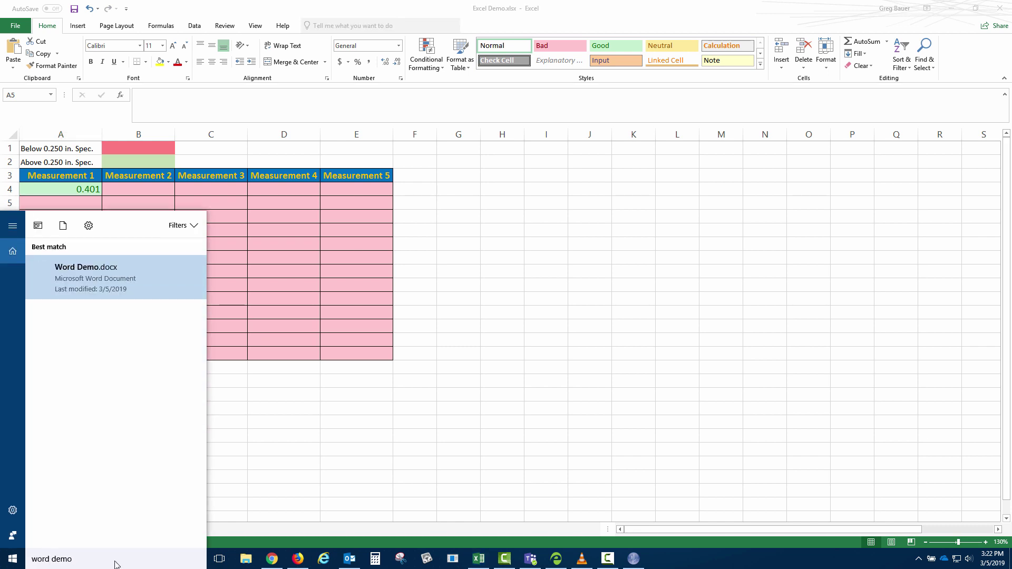
pyautogui.press('Return')
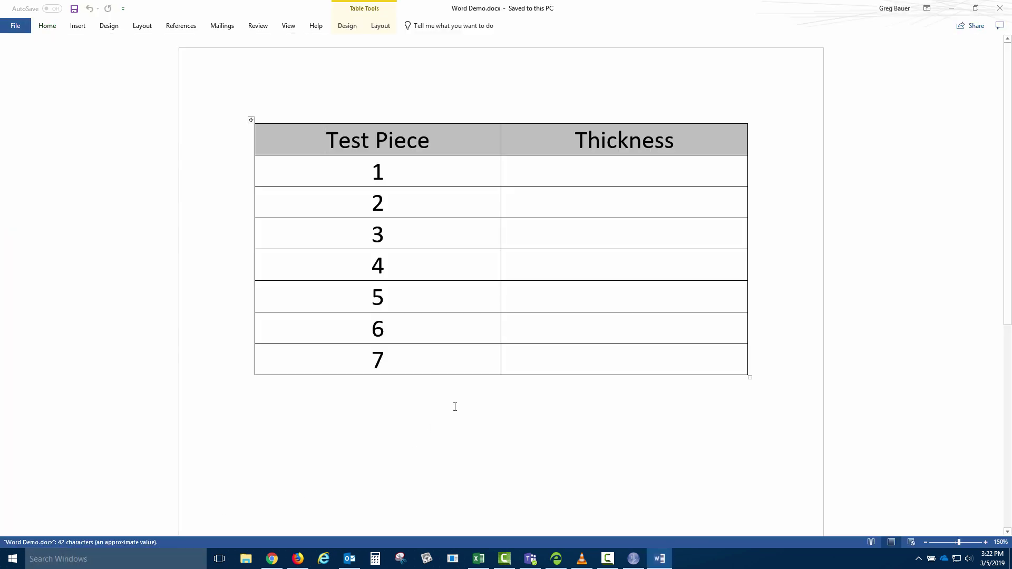
pyautogui.click(618, 180)
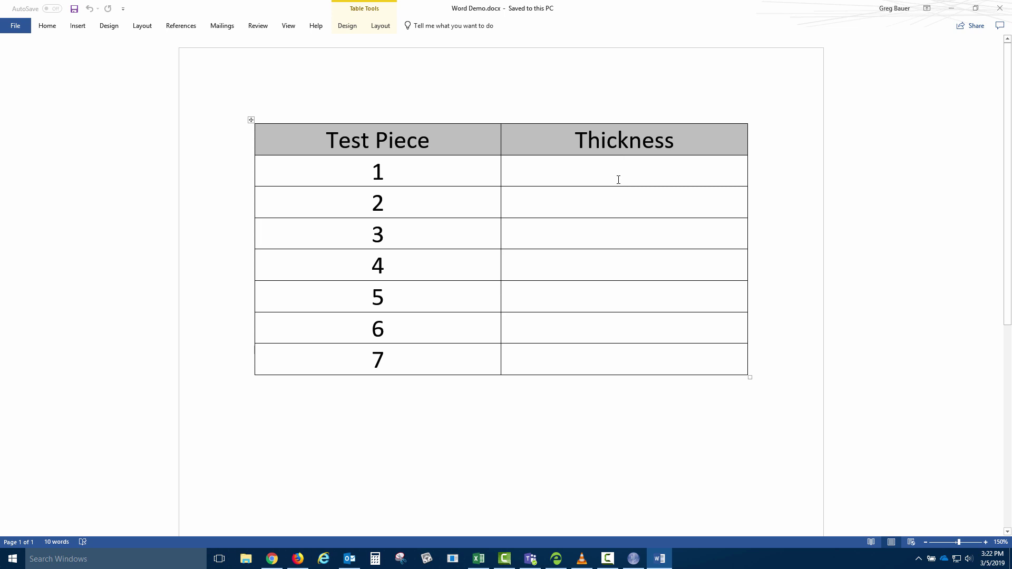
pyautogui.write('0.300')
pyautogui.press('Down')
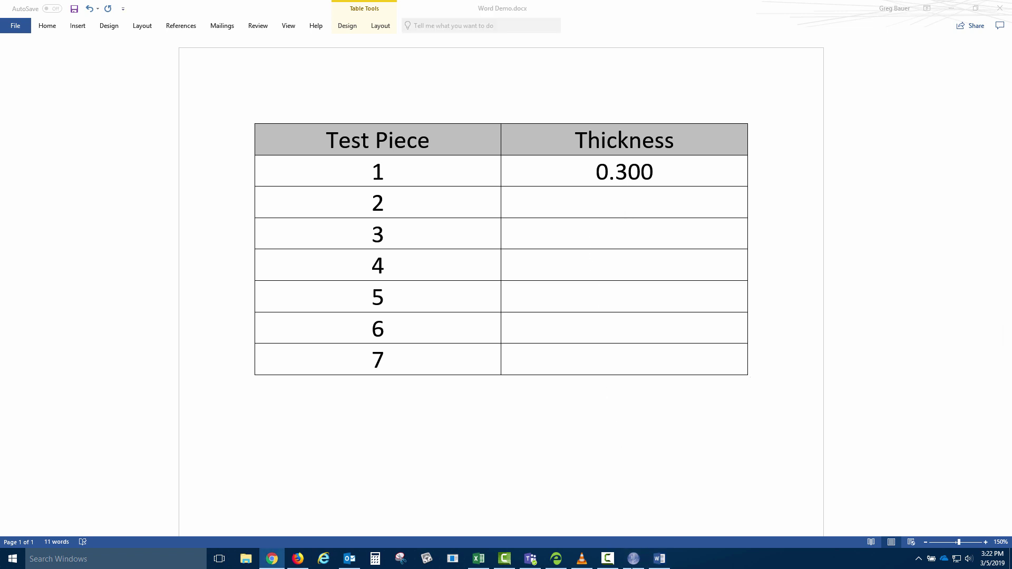
# Try column increments in Olympus Link-Wedge, and record 0.500, 0.401 and 0.299 as the thicknesses of test pieces 2 to 4 in Word Demo.docx
pyautogui.click(633, 559)
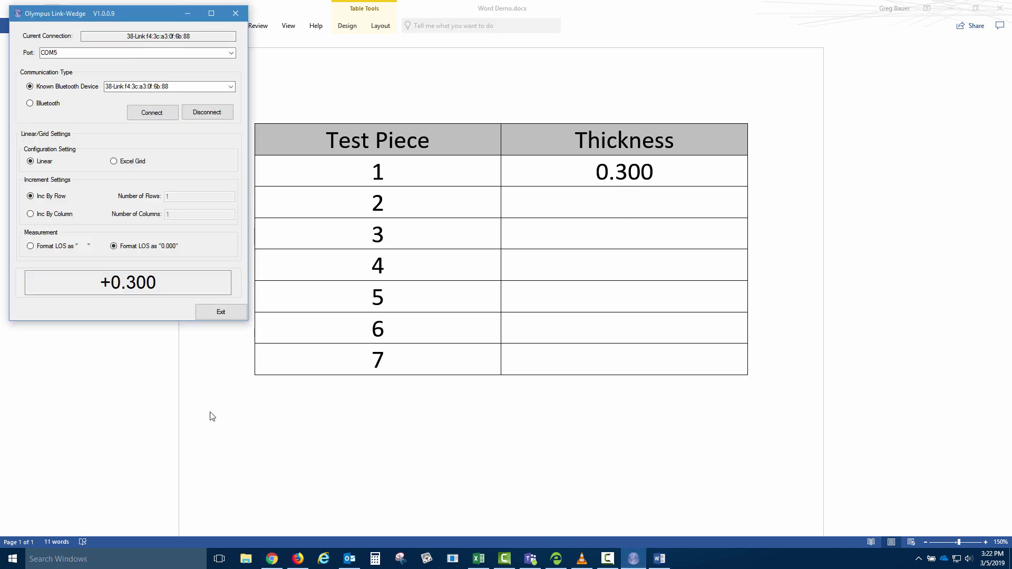
pyautogui.click(60, 216)
pyautogui.click(619, 210)
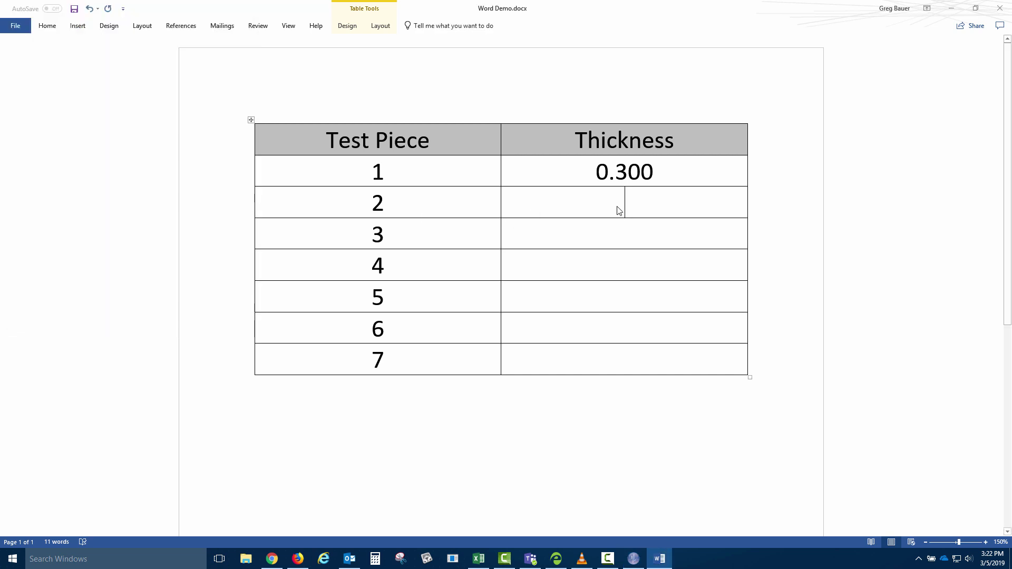
pyautogui.write('0.500')
pyautogui.press('Down')
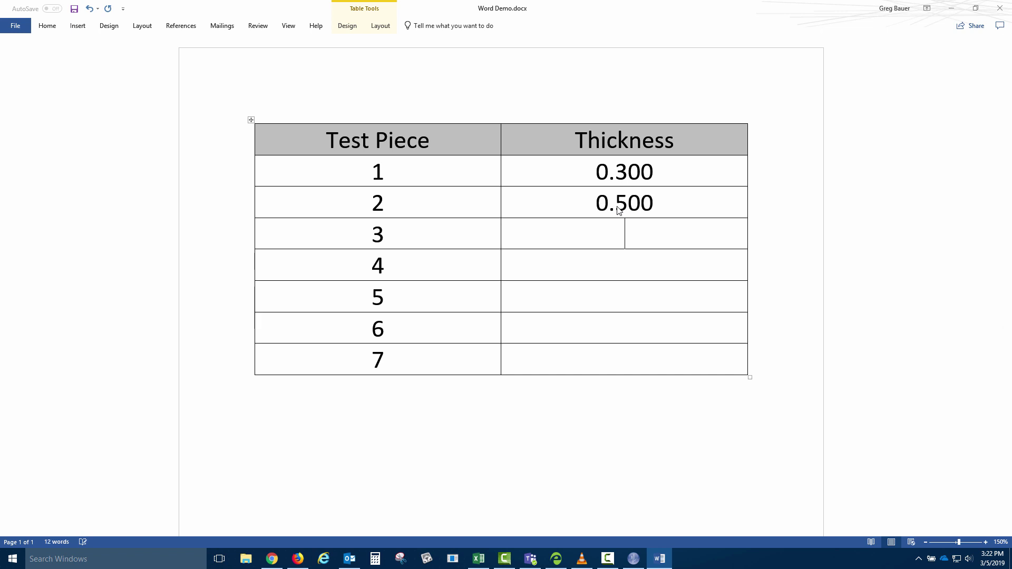
pyautogui.write('0.401')
pyautogui.press('Down')
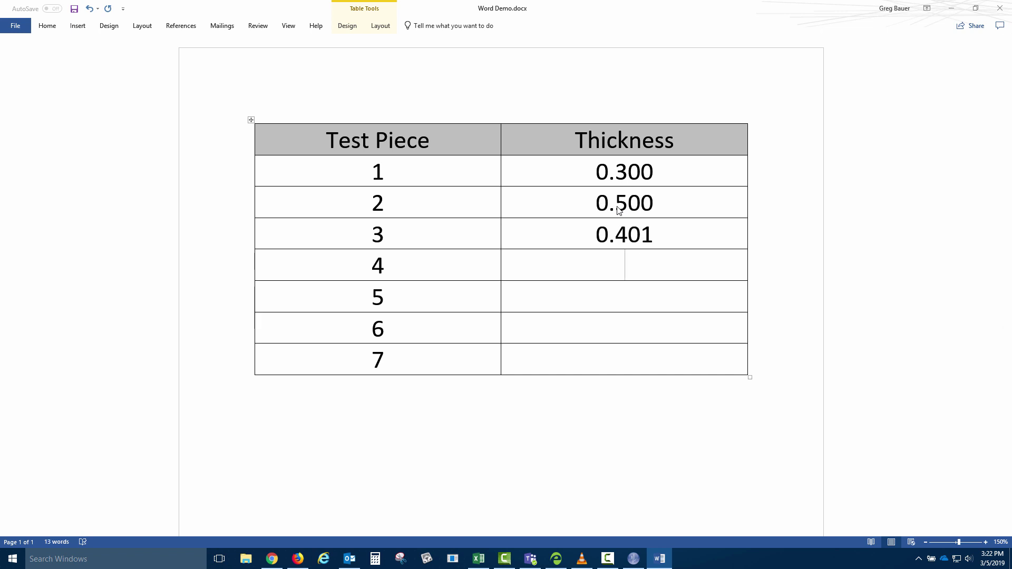
pyautogui.write('0.299')
pyautogui.press('Down')
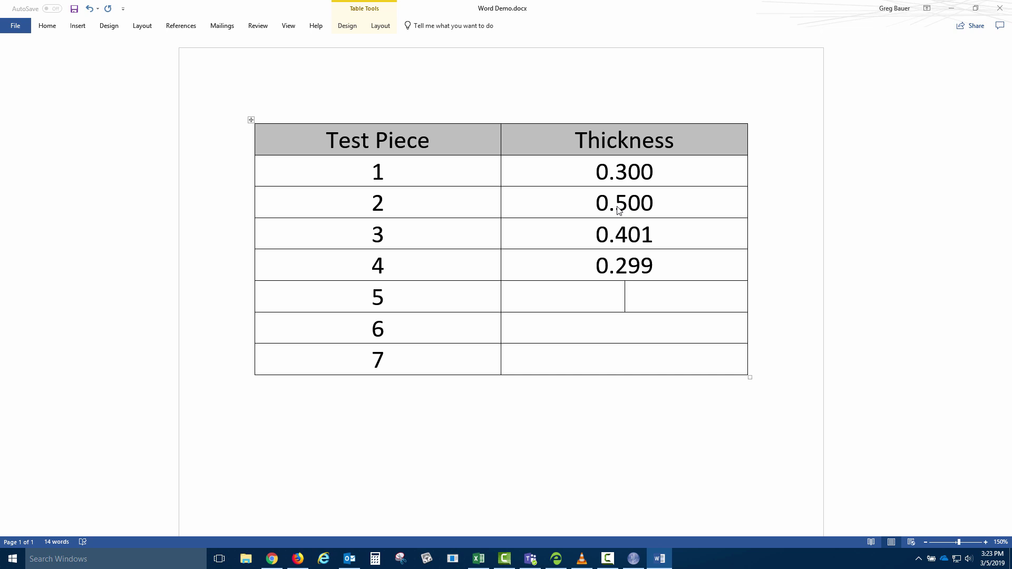
# Record 0.199, 0.100 and 0.199 as the thicknesses of test pieces 5, 6 and 7
pyautogui.write('0.199')
pyautogui.press('Down')
pyautogui.write('0.100')
pyautogui.press('Down')
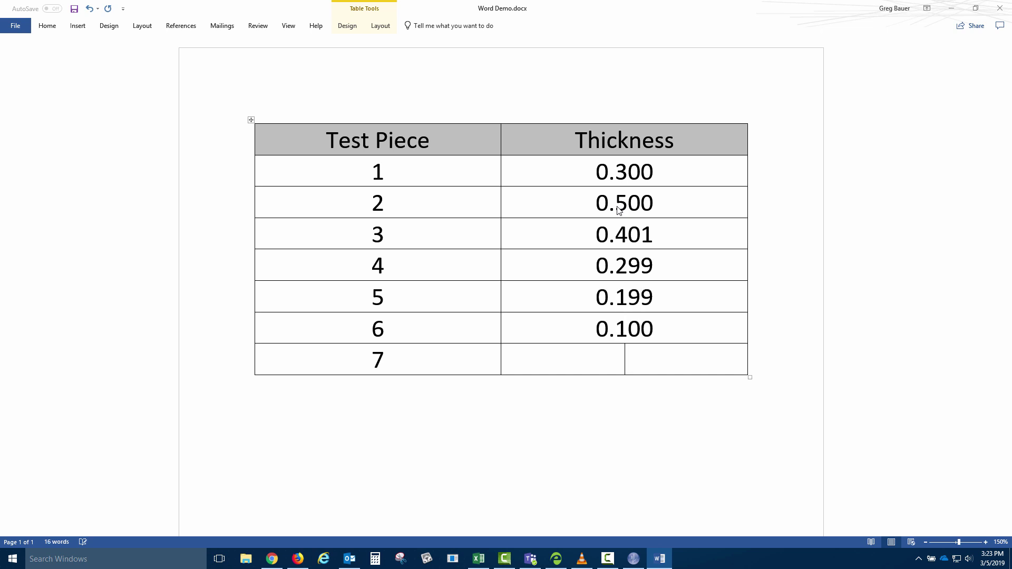
pyautogui.write('0.199')
pyautogui.press('Down')
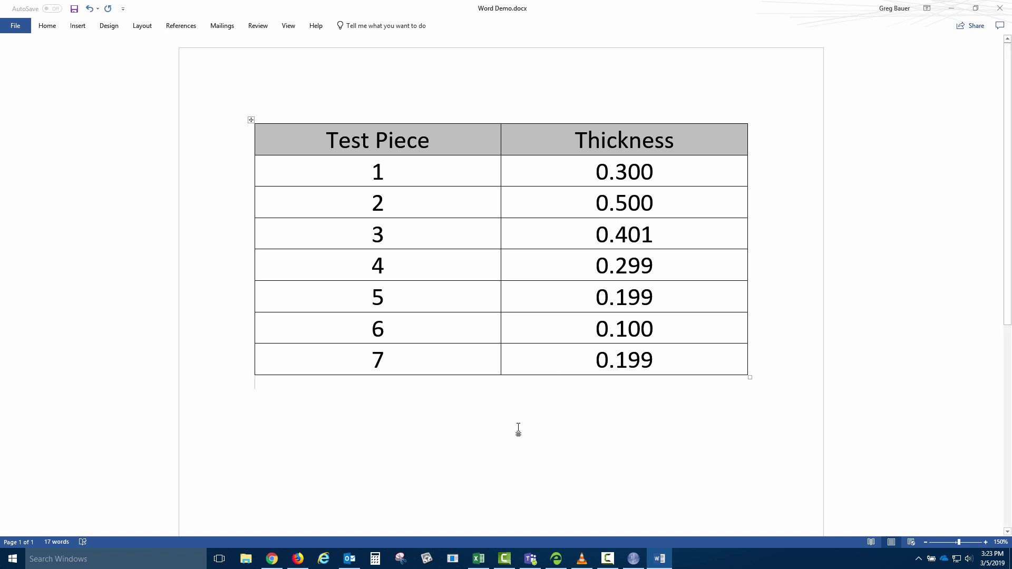
# Switch to Olympus Link-Wedge, set the configuration to Excel Grid with increment by column, and edit the number of columns
pyautogui.click(634, 561)
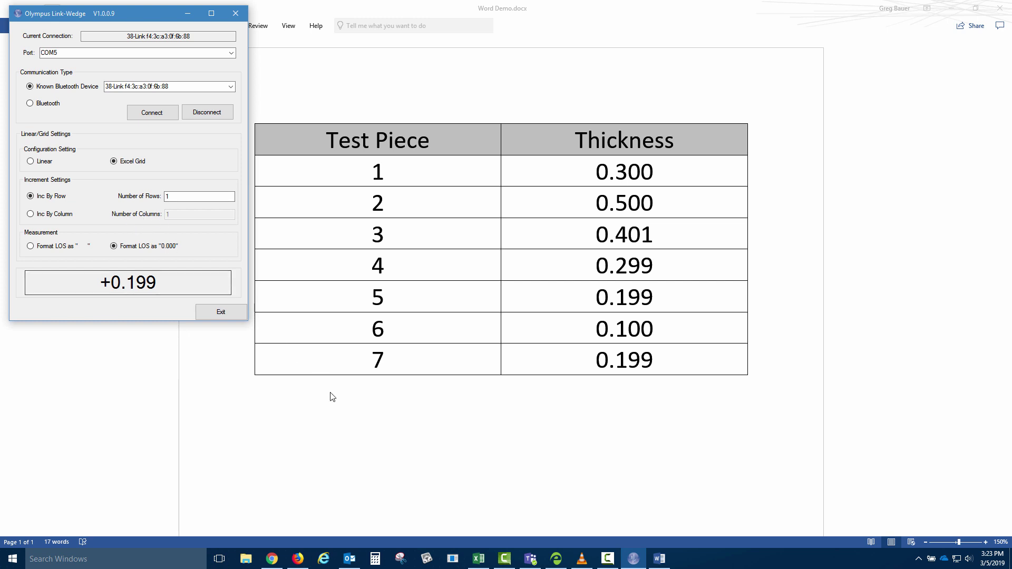
pyautogui.click(477, 559)
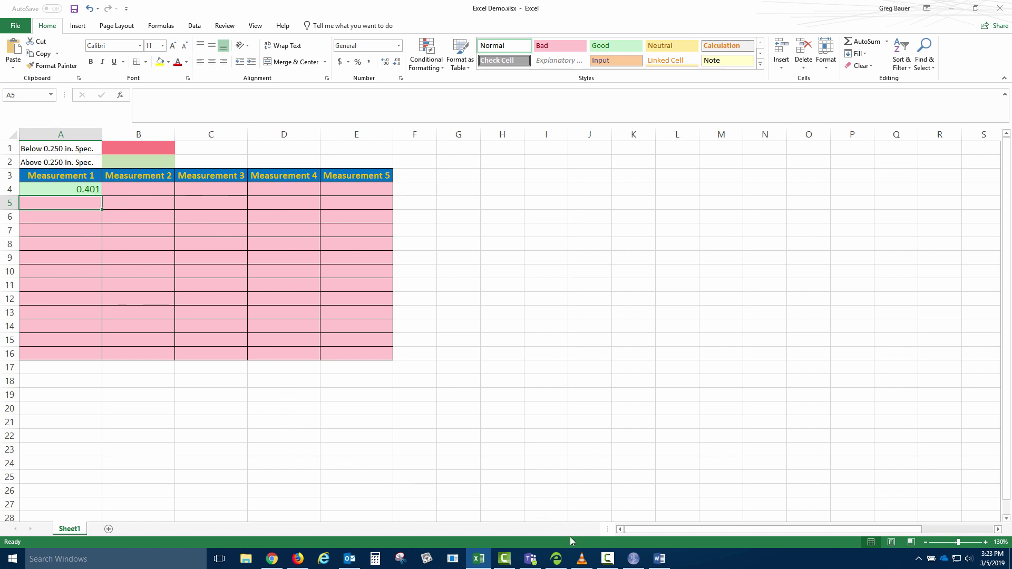
pyautogui.click(630, 559)
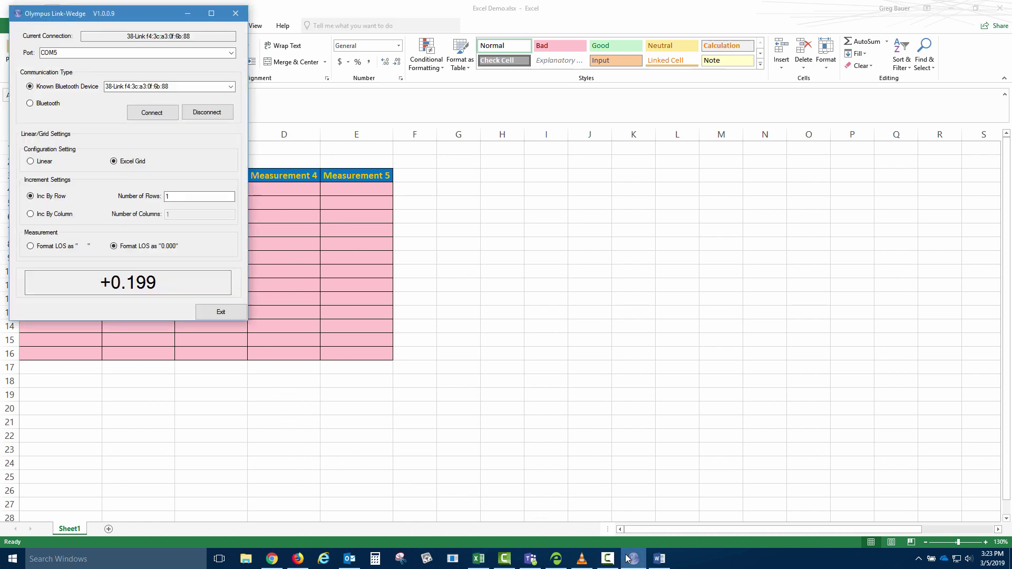
pyautogui.click(68, 214)
pyautogui.moveTo(179, 218); pyautogui.dragTo(159, 215)
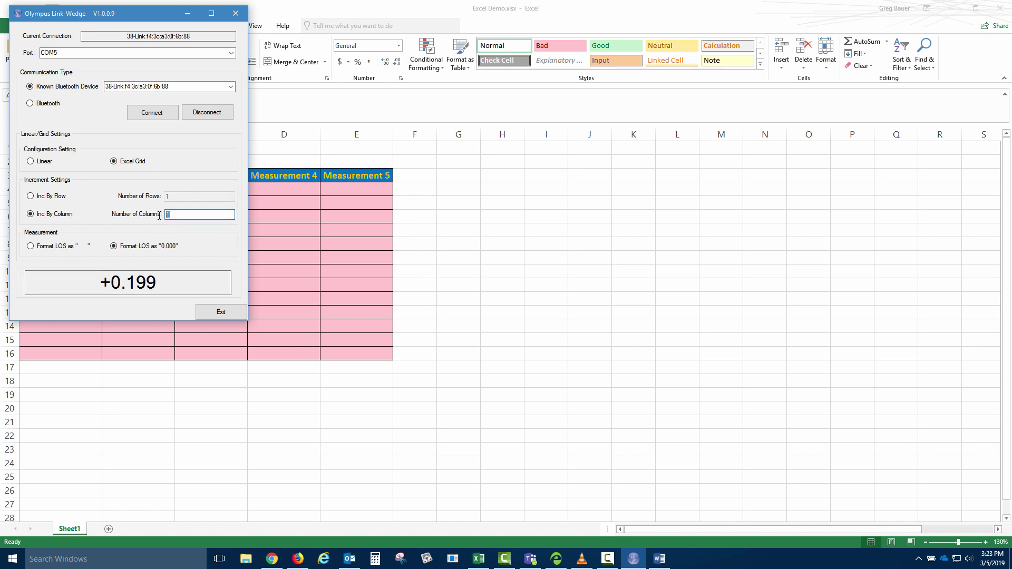
# Record the readings 0.5, 0.401, 0.299, 0.199 and 0.1 across cells A4 to E4 of Excel Demo.xlsx, replacing the existing A4 value
pyautogui.click(406, 253)
pyautogui.click(79, 192)
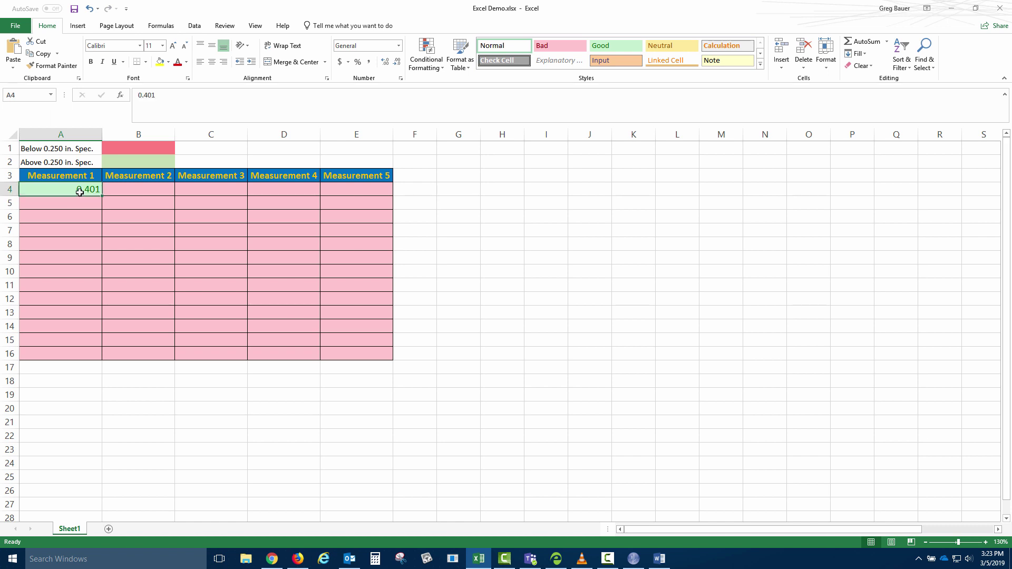
pyautogui.write('0.5')
pyautogui.press('Tab')
pyautogui.write('0.401')
pyautogui.press('Tab')
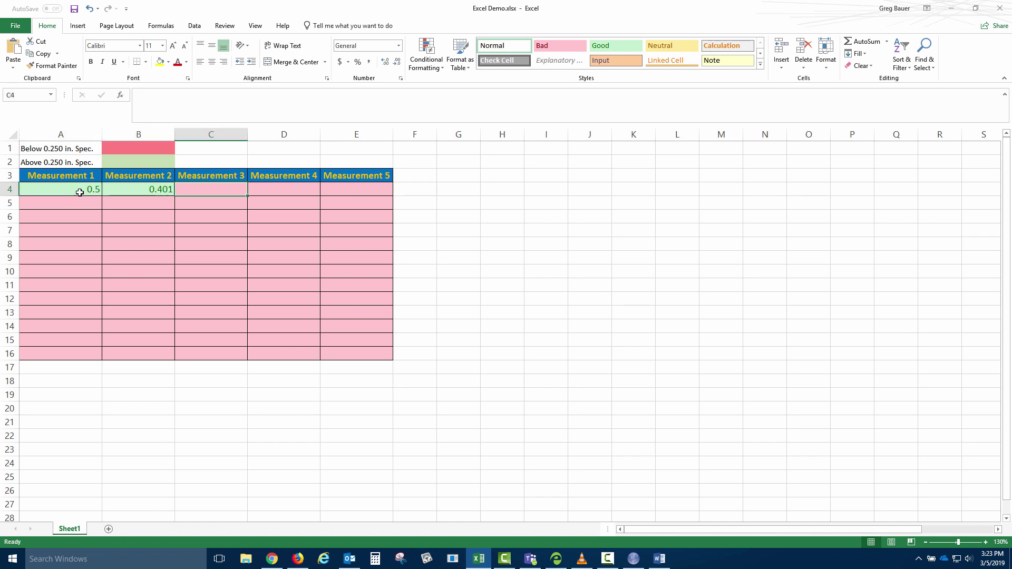
pyautogui.write('0.299')
pyautogui.press('Tab')
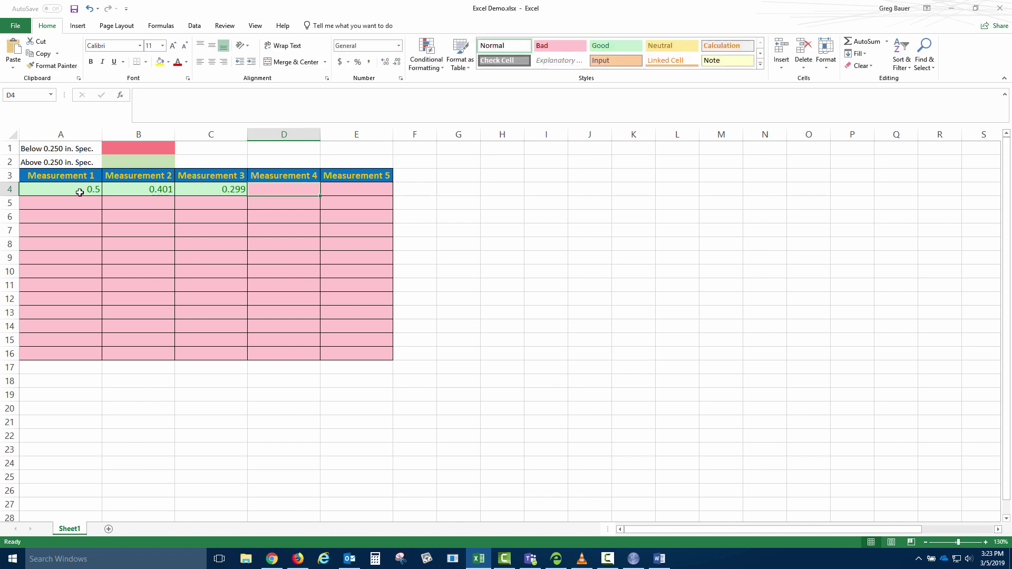
pyautogui.write('0.199')
pyautogui.press('Tab')
pyautogui.write('0.1')
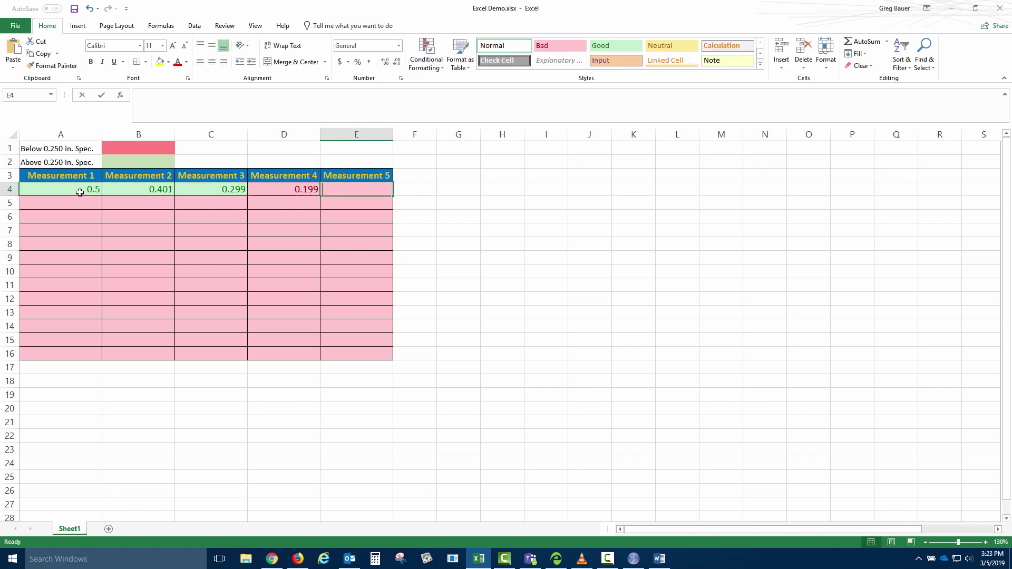
pyautogui.press('Return')
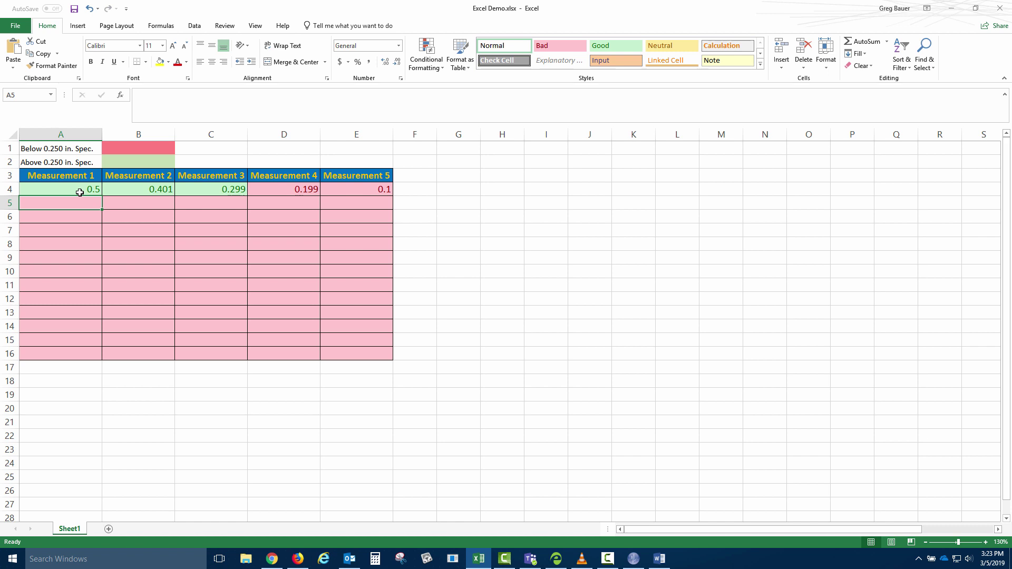
# Record the readings 0.401, 0.299, 0.199, 0.1 and 0.401 across cells A5 to E5
pyautogui.write('0.401')
pyautogui.press('Tab')
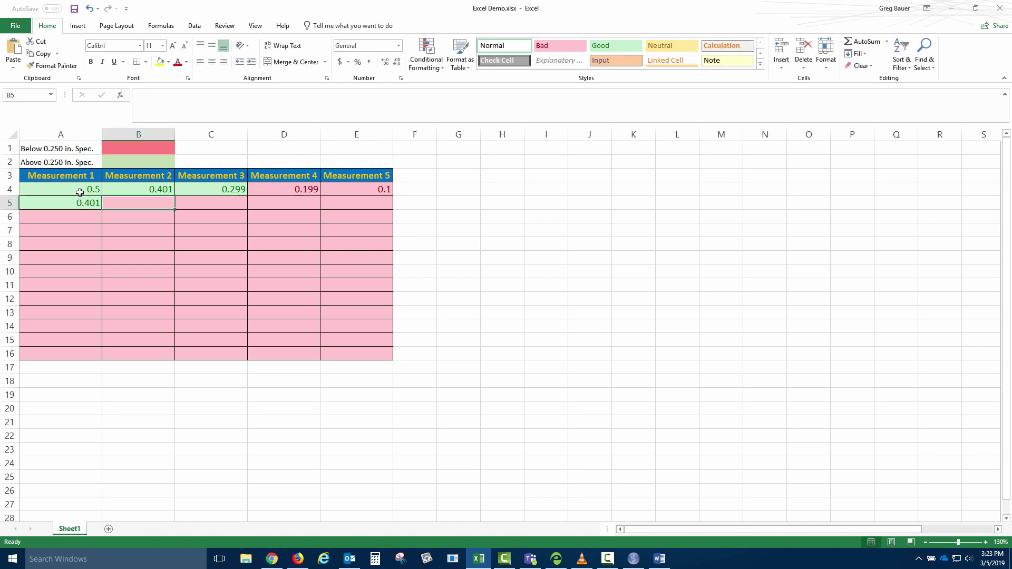
pyautogui.write('0.299')
pyautogui.press('Tab')
pyautogui.write('0.199')
pyautogui.press('Tab')
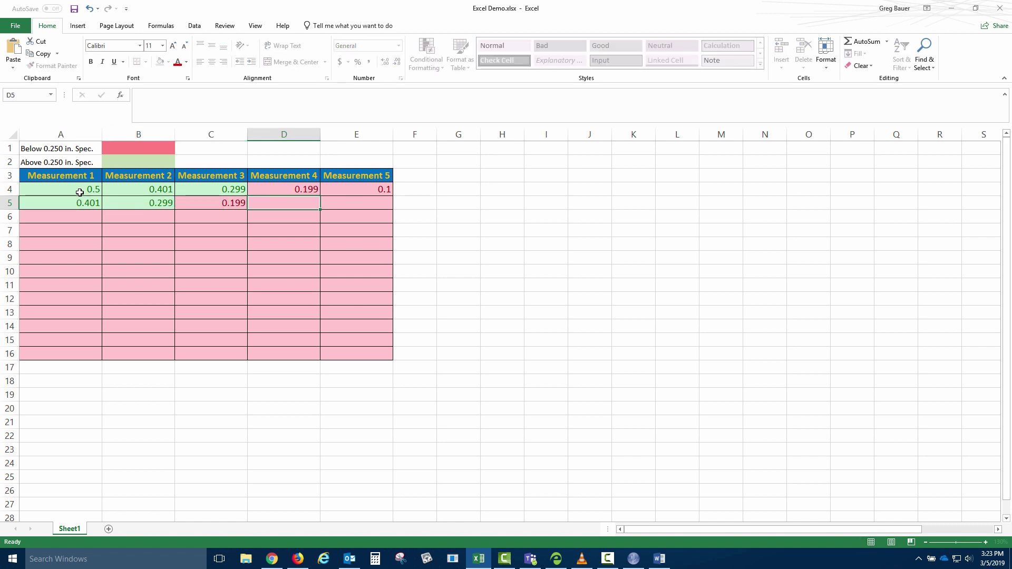
pyautogui.write('0.1')
pyautogui.press('Tab')
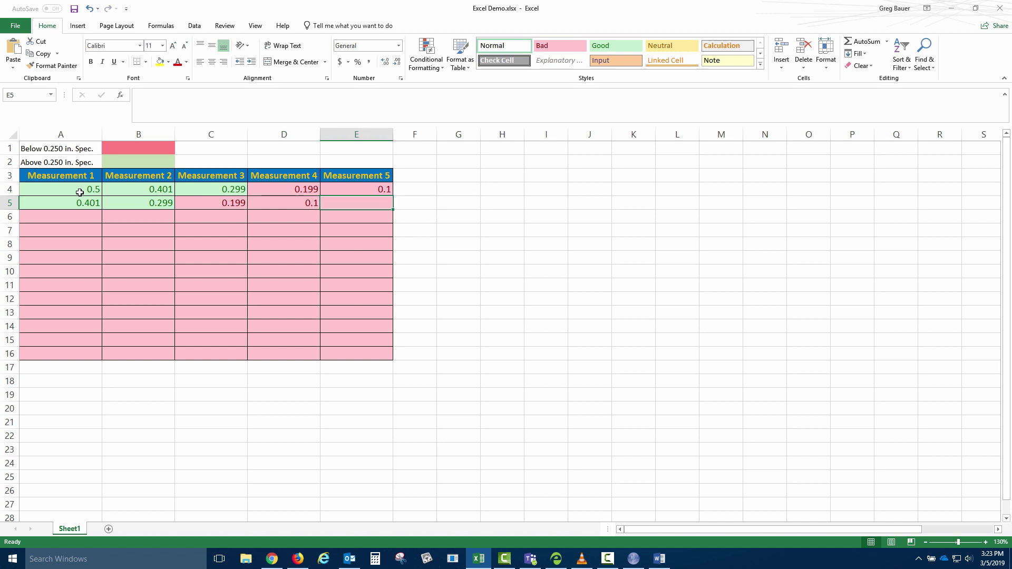
pyautogui.write('0.401')
pyautogui.press('Return')
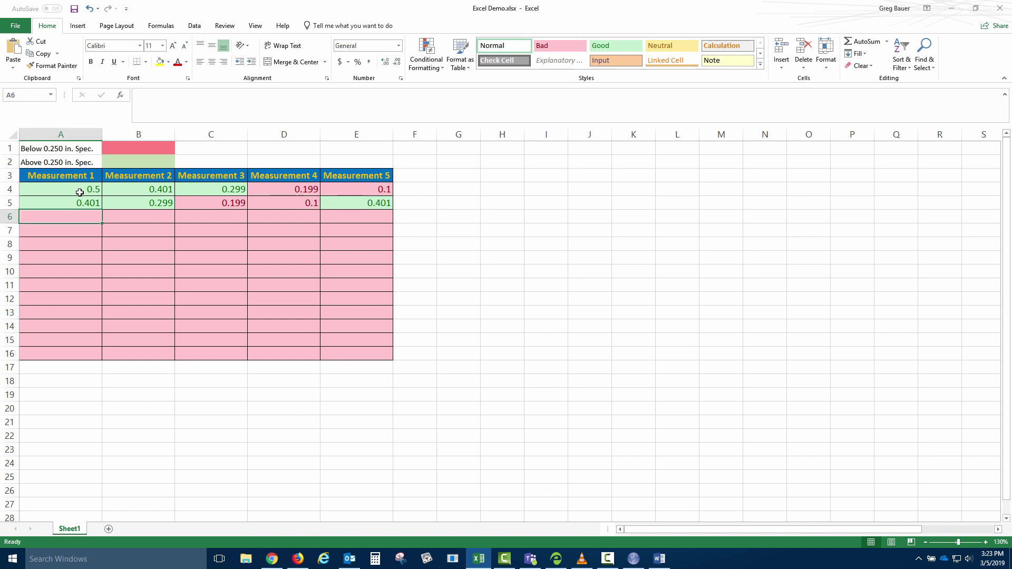
# Record the readings 0.5, 0.401, 0.299, 0.199 and 0.100 across cells A6 to E6
pyautogui.write('0.5')
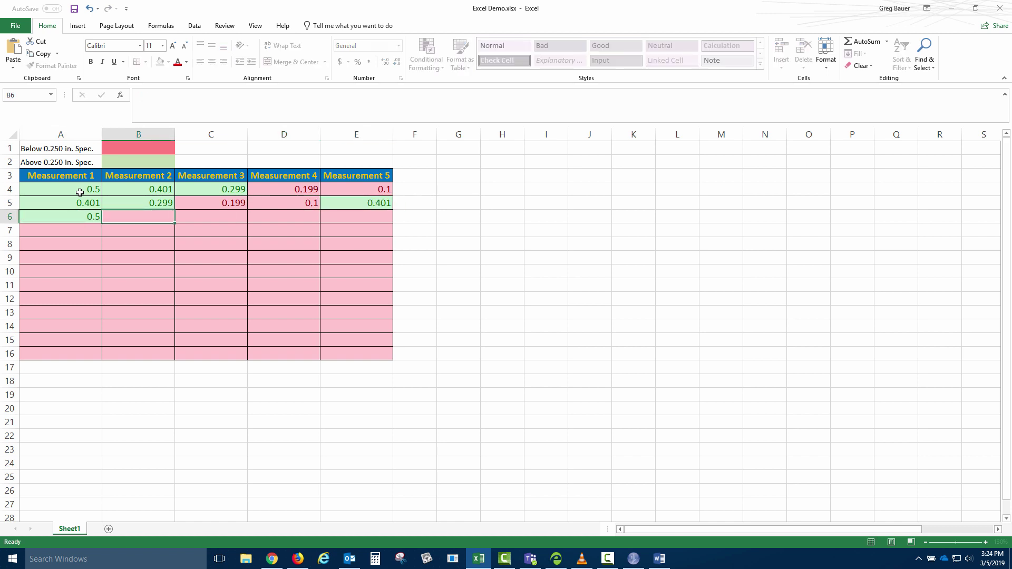
pyautogui.press('Tab')
pyautogui.write('0.401')
pyautogui.press('Tab')
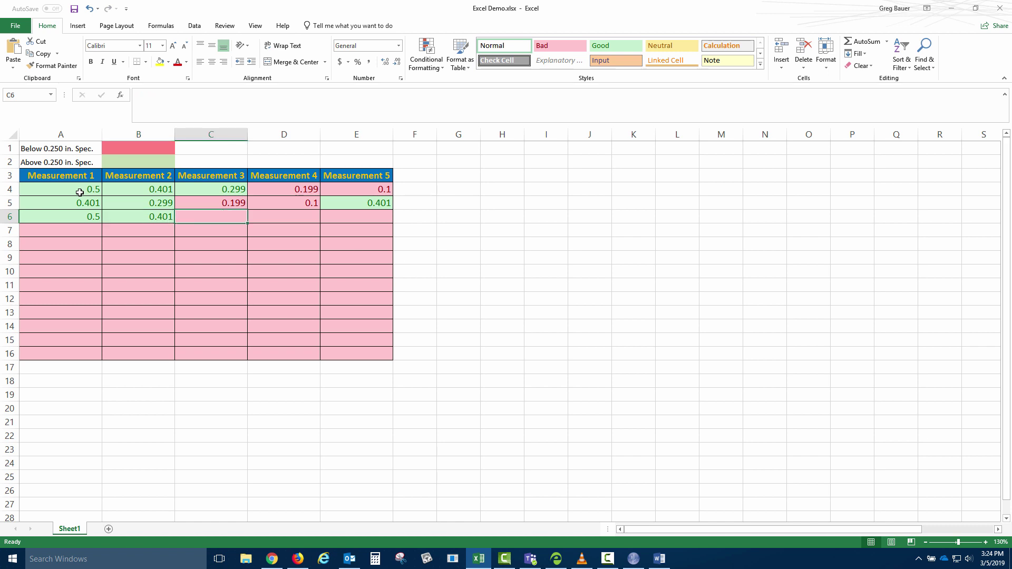
pyautogui.write('0.299')
pyautogui.press('Tab')
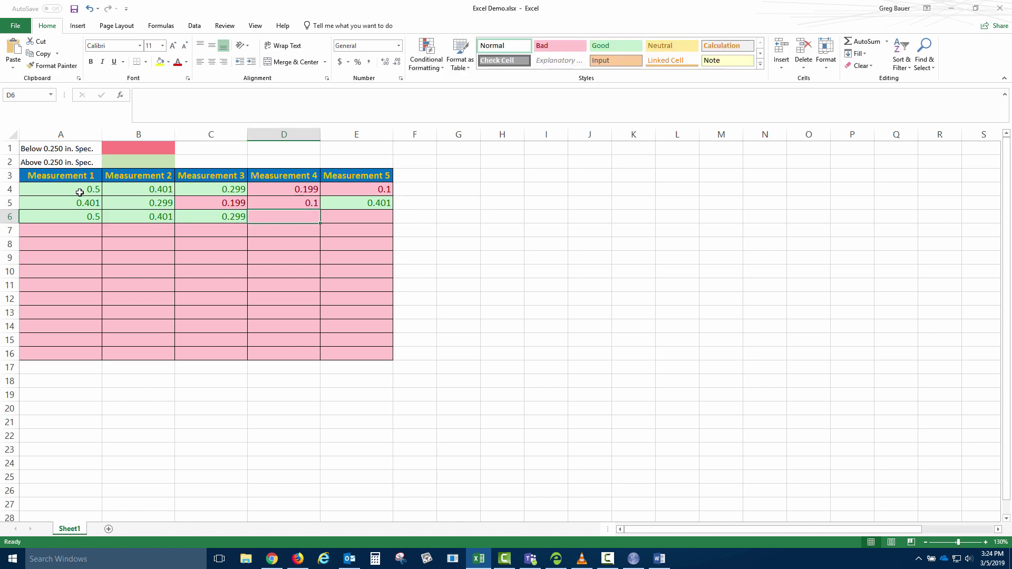
pyautogui.write('0.199')
pyautogui.press('Tab')
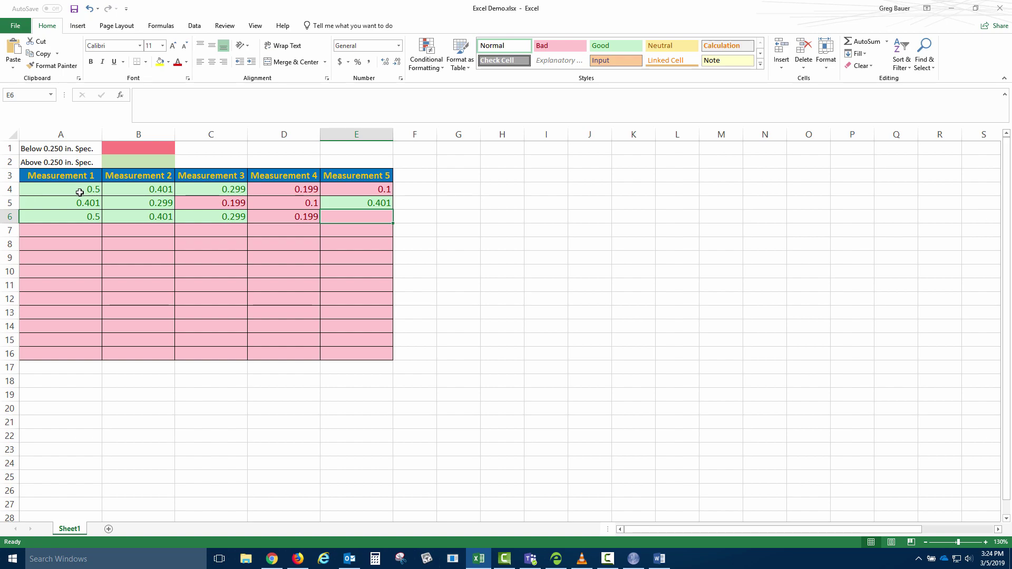
pyautogui.write('0.100')
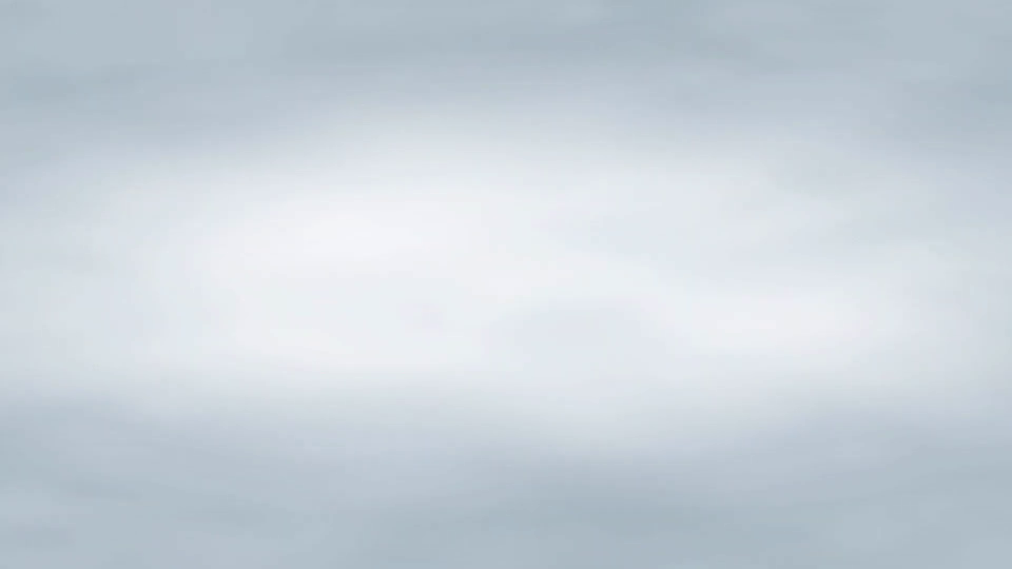